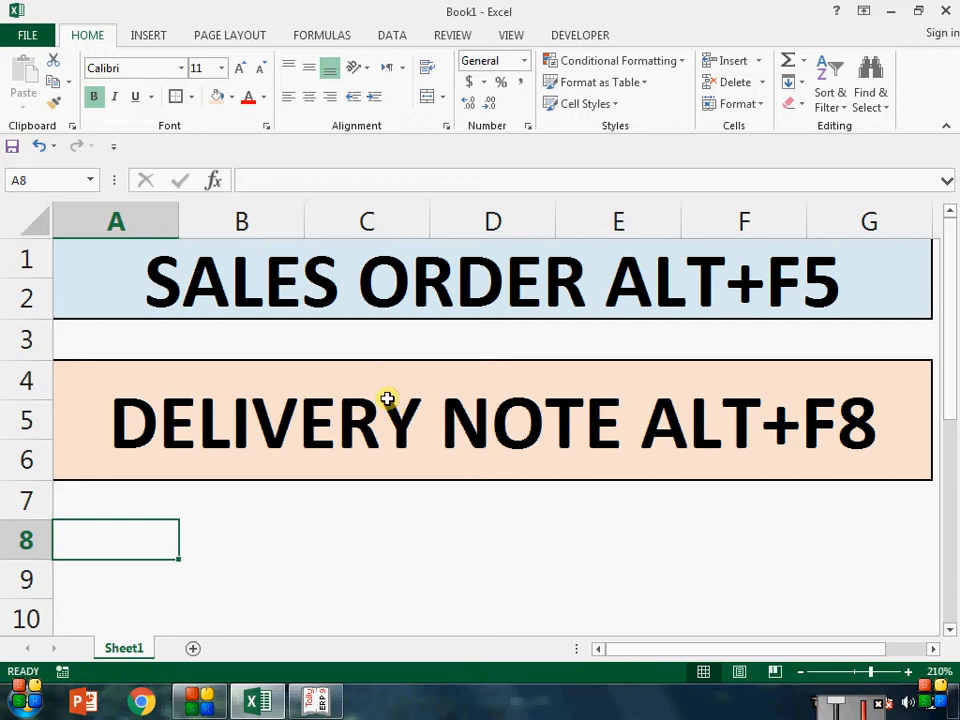
pyautogui.click(347, 280)
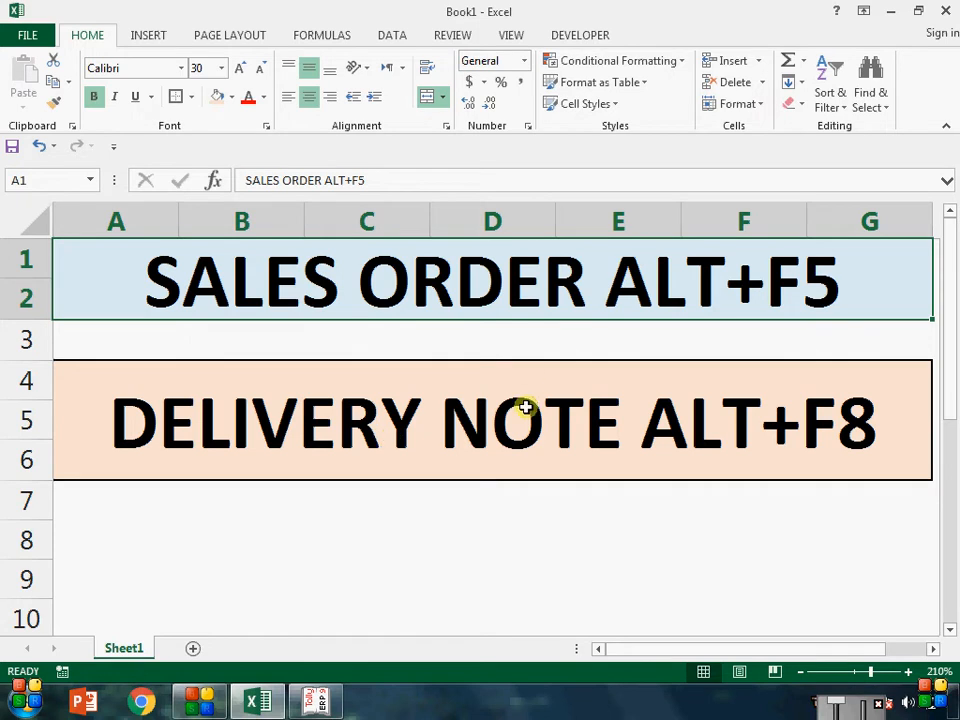
pyautogui.click(483, 563)
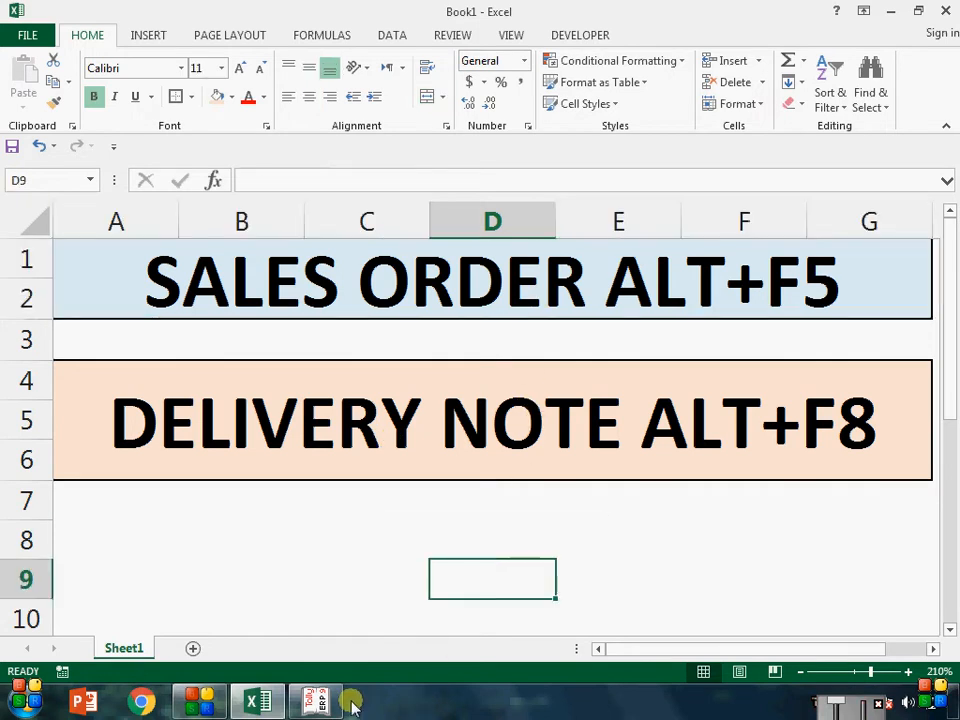
# Step: Switch to Tally.ERP 9 and start creating a new company named TCS LTD
pyautogui.click(320, 702)
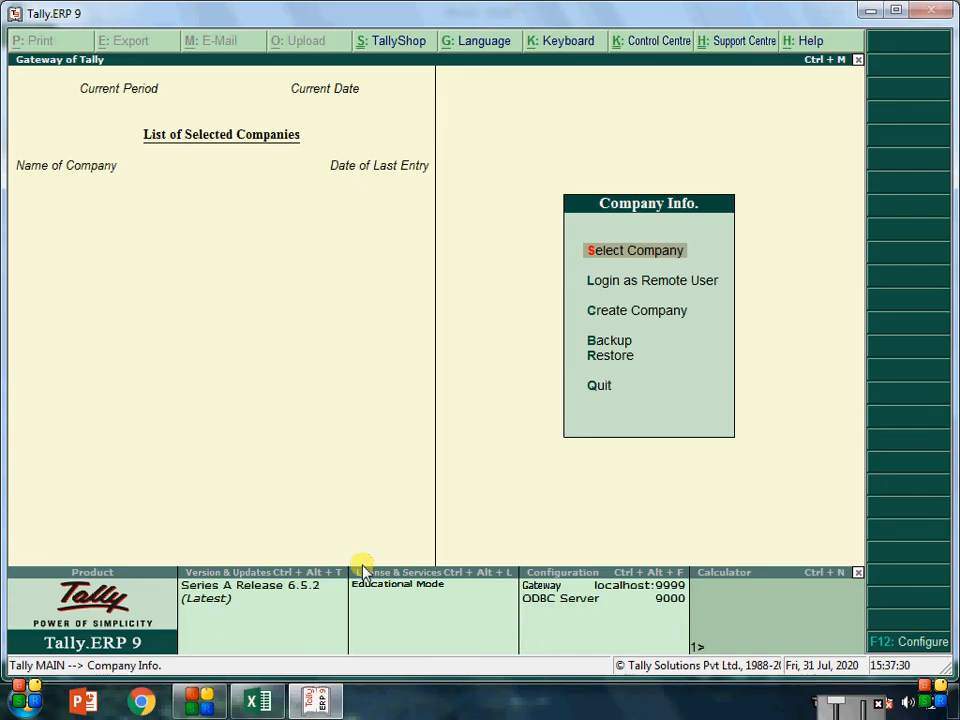
pyautogui.press('Down')
pyautogui.press('Down')
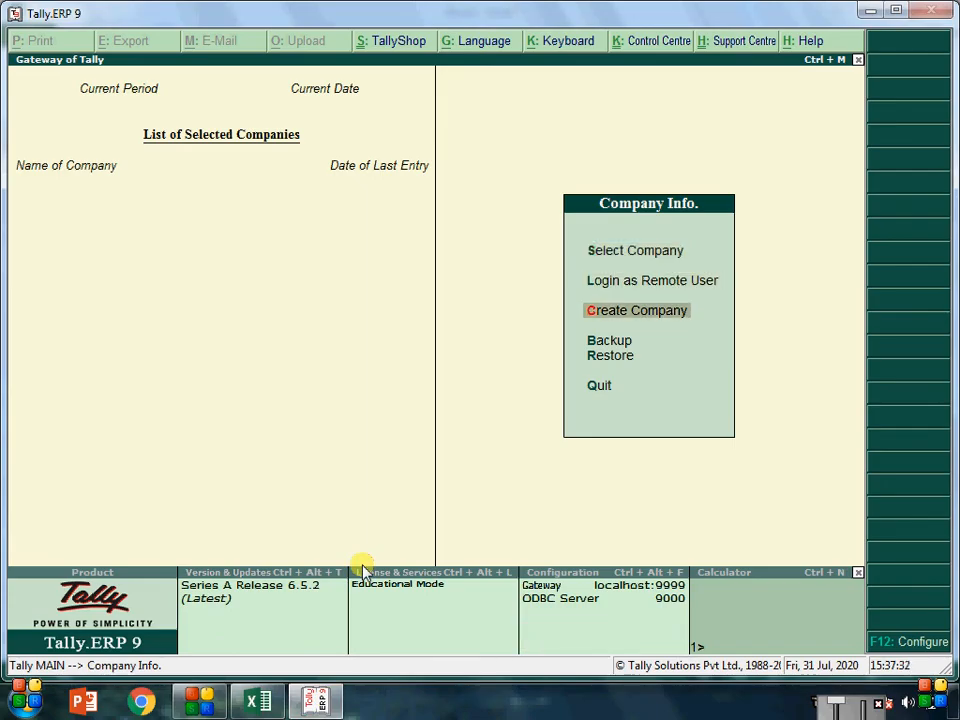
pyautogui.press('Return')
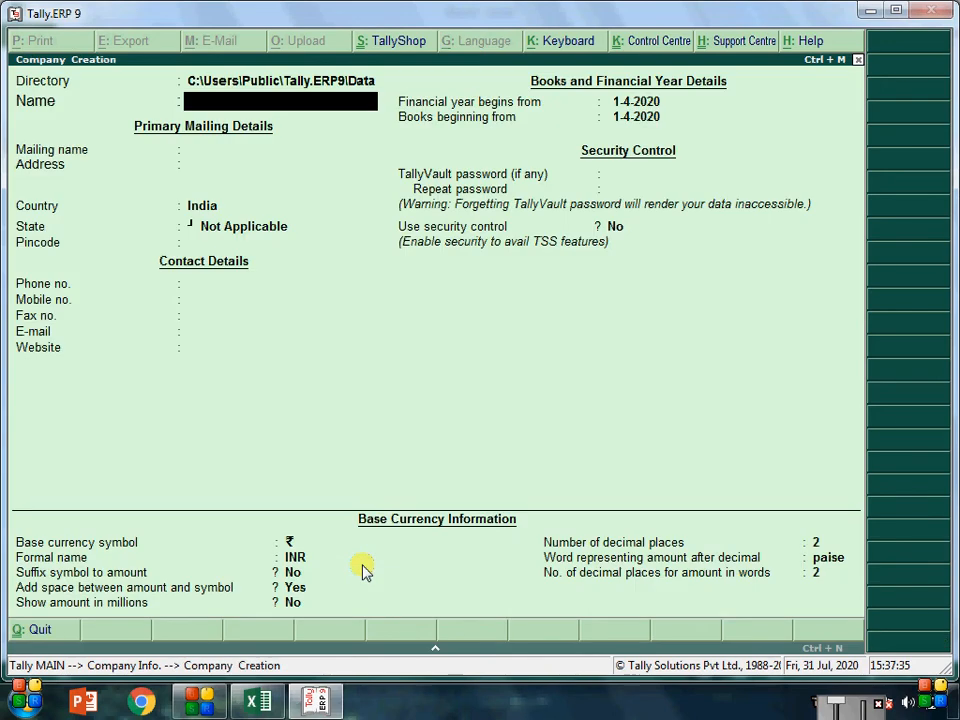
pyautogui.write('TCS LTD')
pyautogui.press('Return')
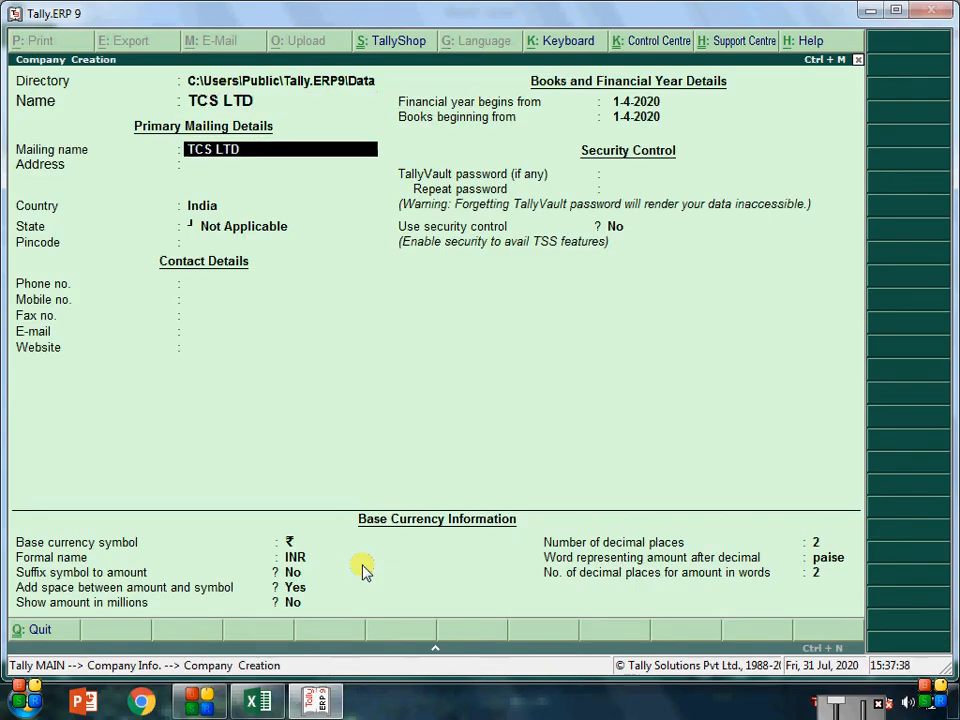
# Step: Keep the mailing name and country India for the new company and set its state to Delhi
pyautogui.press('Return')
pyautogui.press('Return')
pyautogui.press('Return')
pyautogui.write('D')
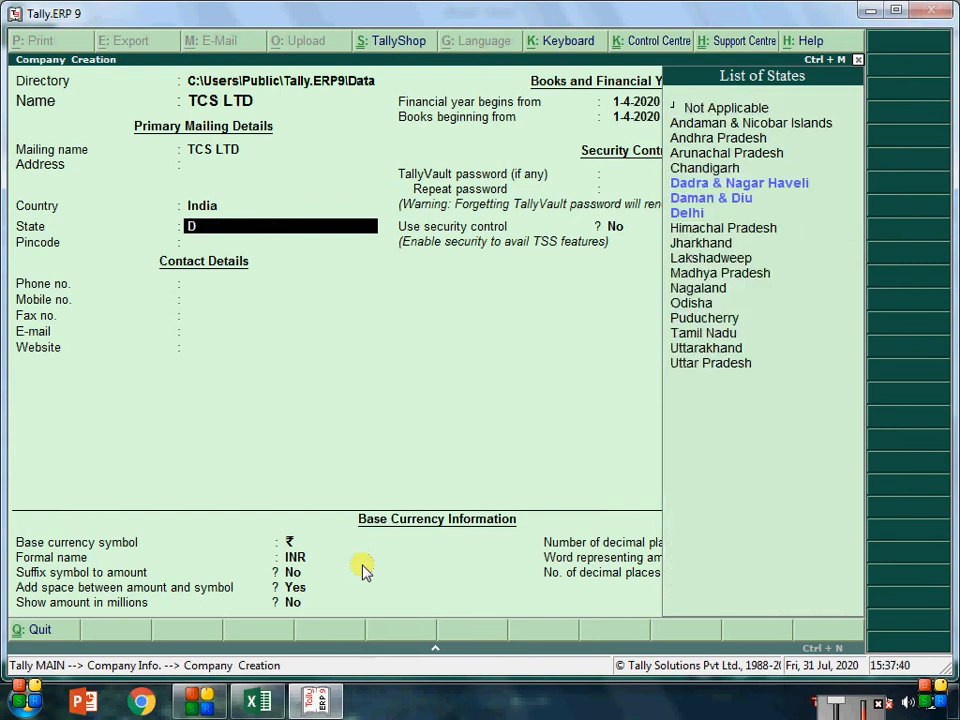
pyautogui.write('e')
pyautogui.press('Return')
# Step: Keep the default contact, financial year, security and base currency settings, and save the new company
pyautogui.press('Return')
pyautogui.press('Return')
pyautogui.press('Return')
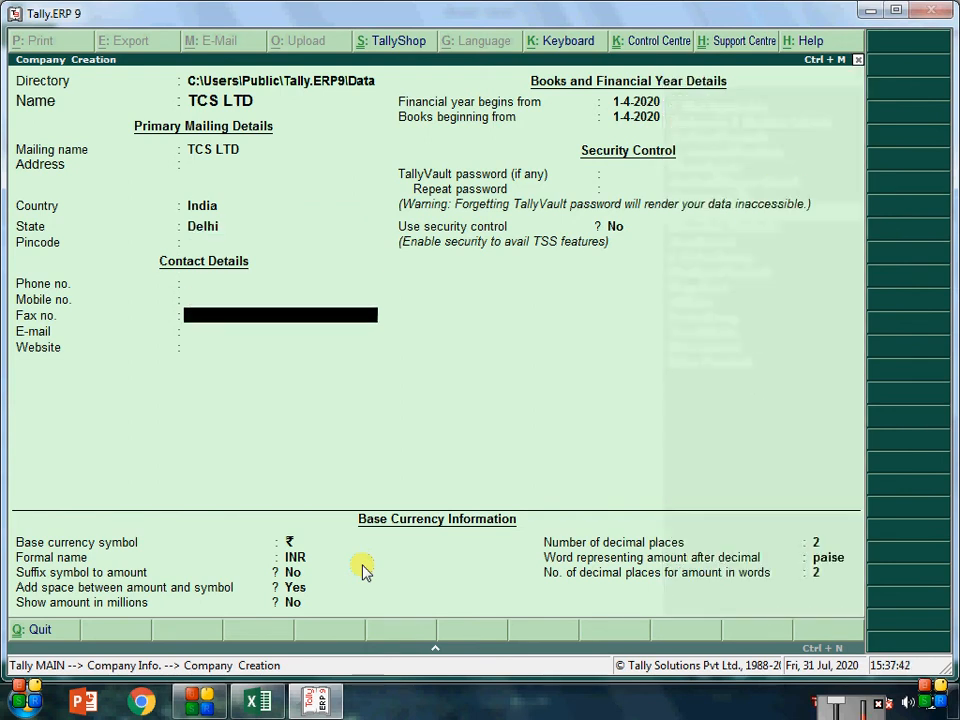
pyautogui.press('Return')
pyautogui.press('Return')
pyautogui.press('Return')
pyautogui.press('Return')
pyautogui.press('Return')
pyautogui.press('Return')
pyautogui.press('Return')
pyautogui.press('Return')
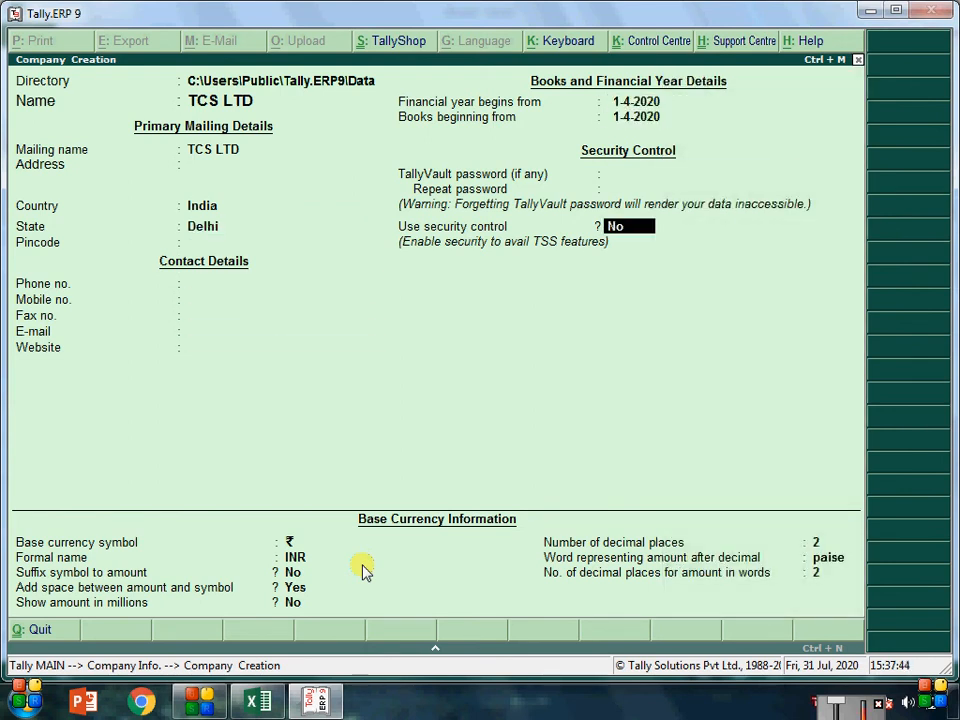
pyautogui.press('Return')
pyautogui.press('Return')
pyautogui.press('Return')
pyautogui.press('Return')
pyautogui.press('Return')
pyautogui.press('Return')
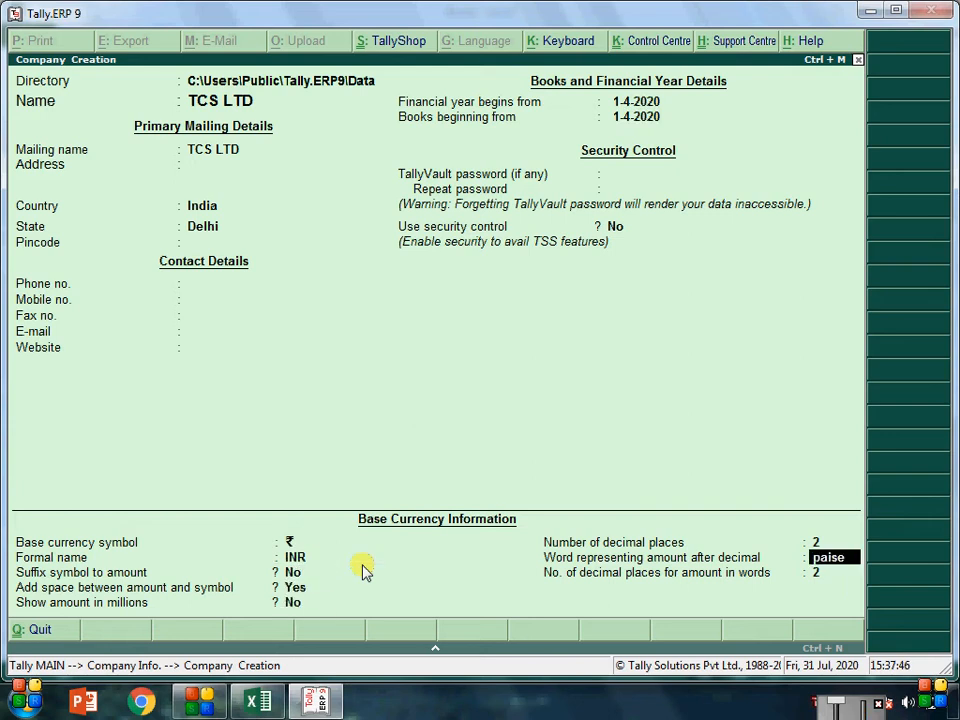
pyautogui.press('Return')
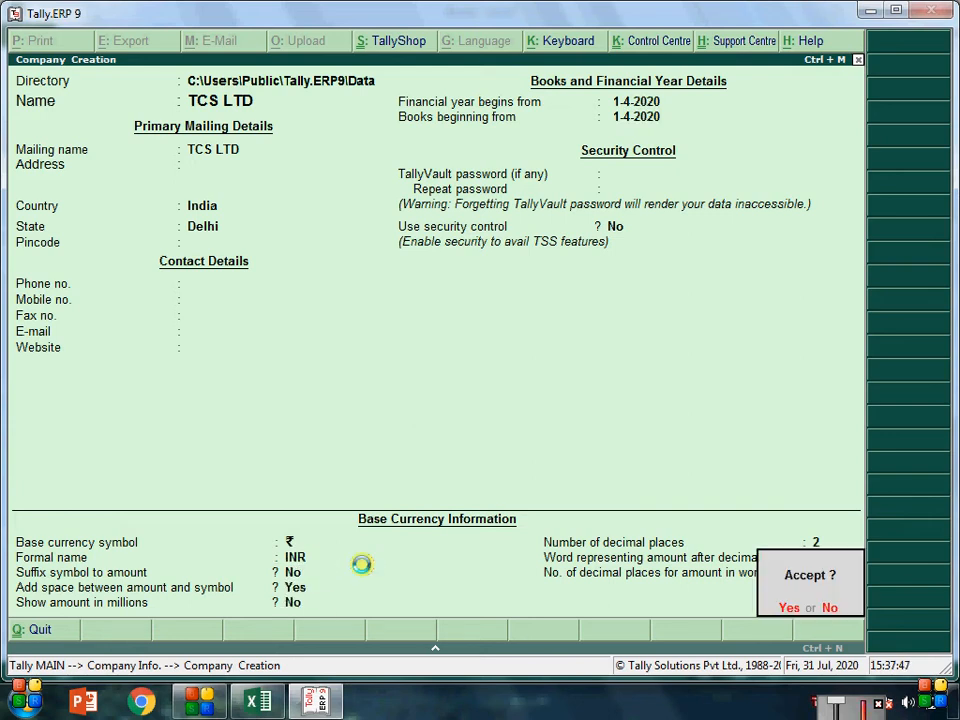
pyautogui.press('Return')
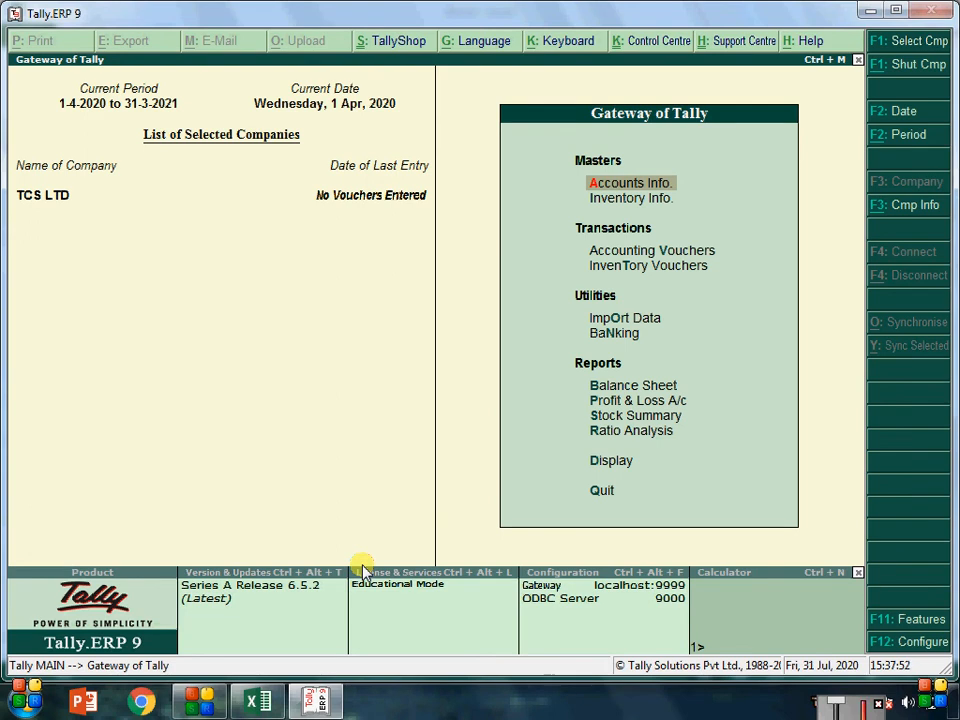
# Step: Enable zero-valued transactions in the company's inventory features
pyautogui.click(911, 622)
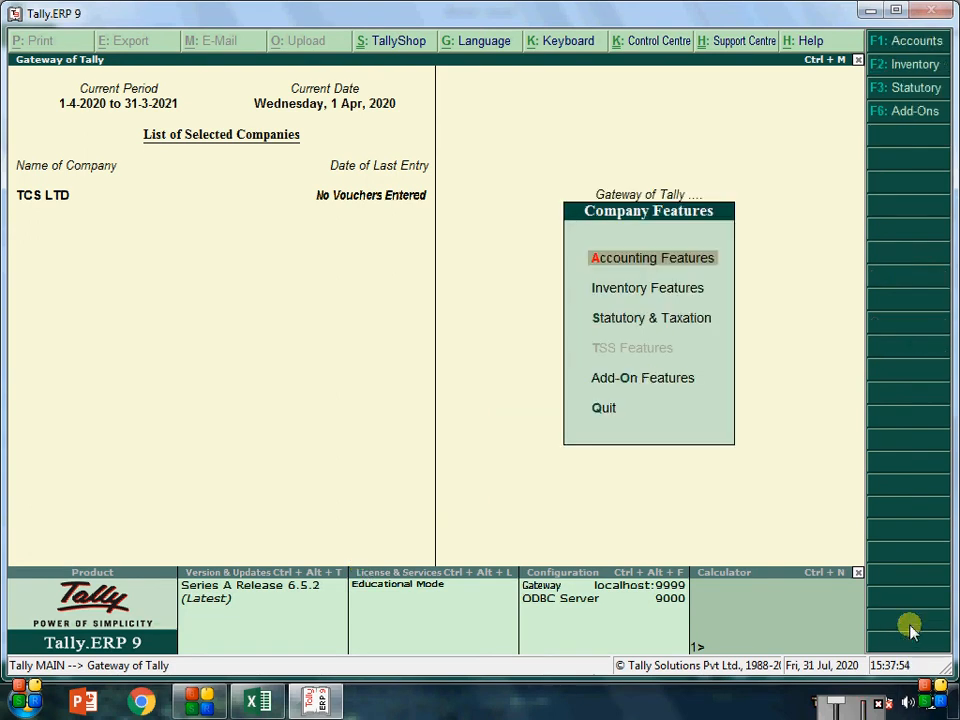
pyautogui.click(904, 64)
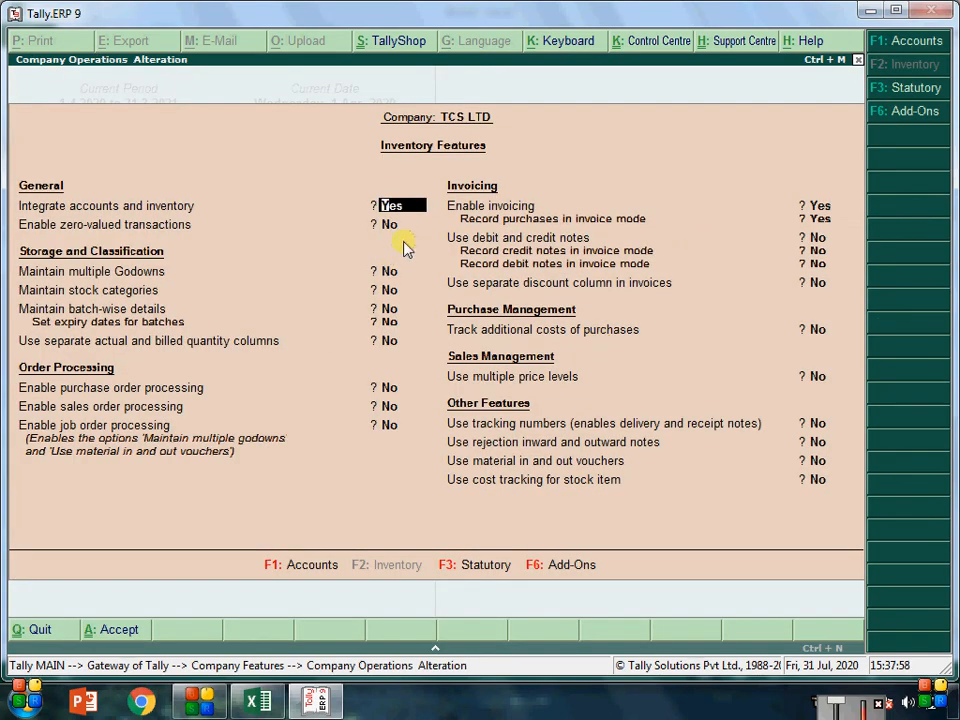
pyautogui.press('Return')
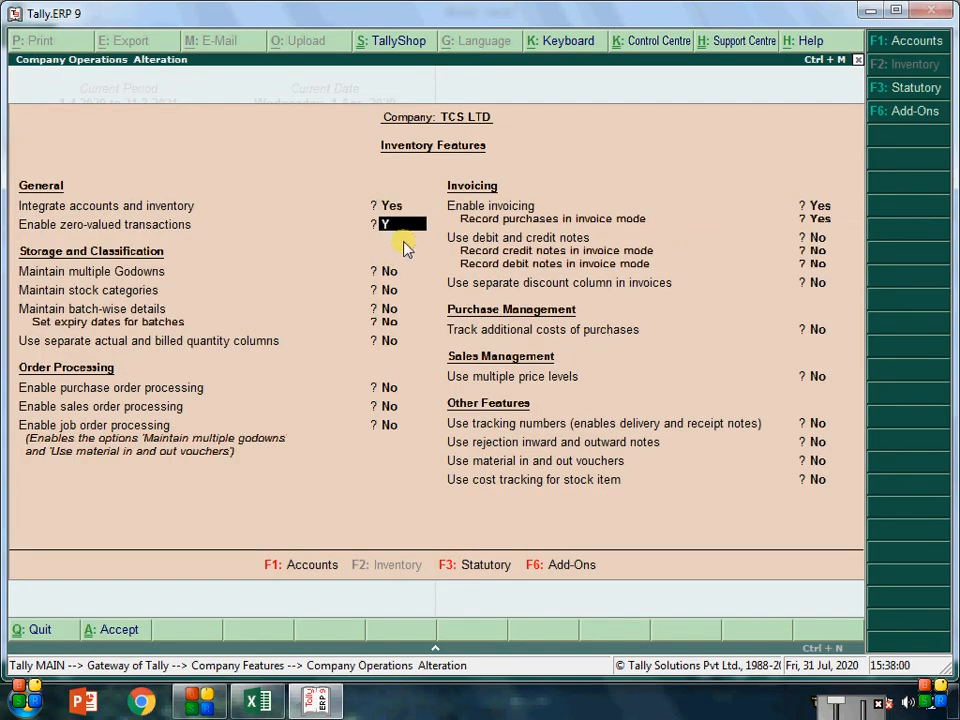
pyautogui.write('y')
pyautogui.press('Return')
pyautogui.press('Up')
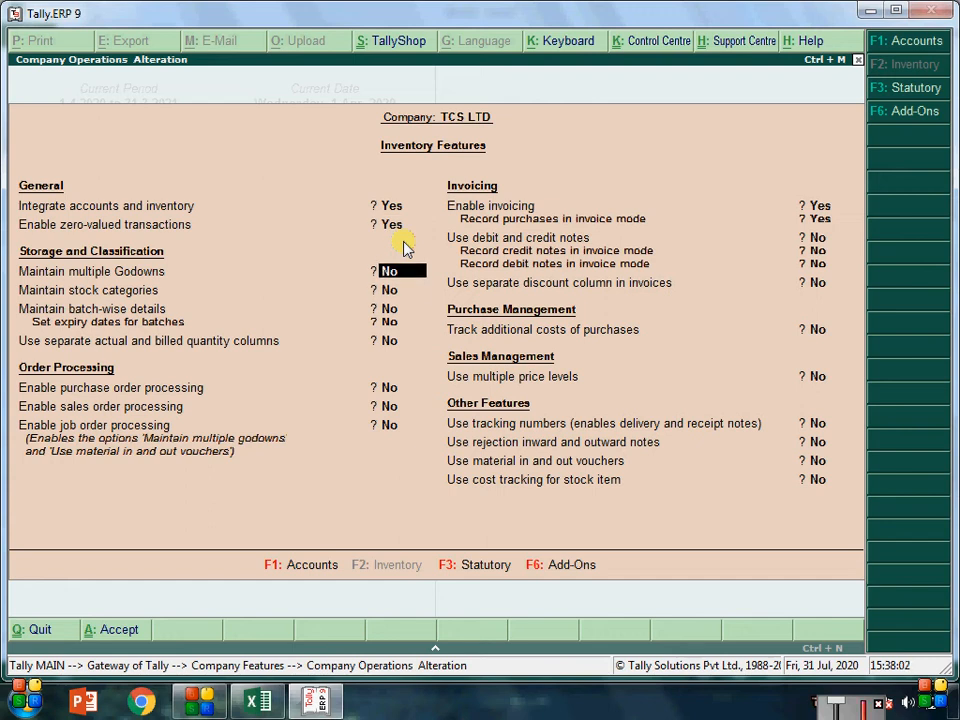
# Step: Enable maintaining multiple godowns and sales order processing, leaving the options between them at No
pyautogui.write('y')
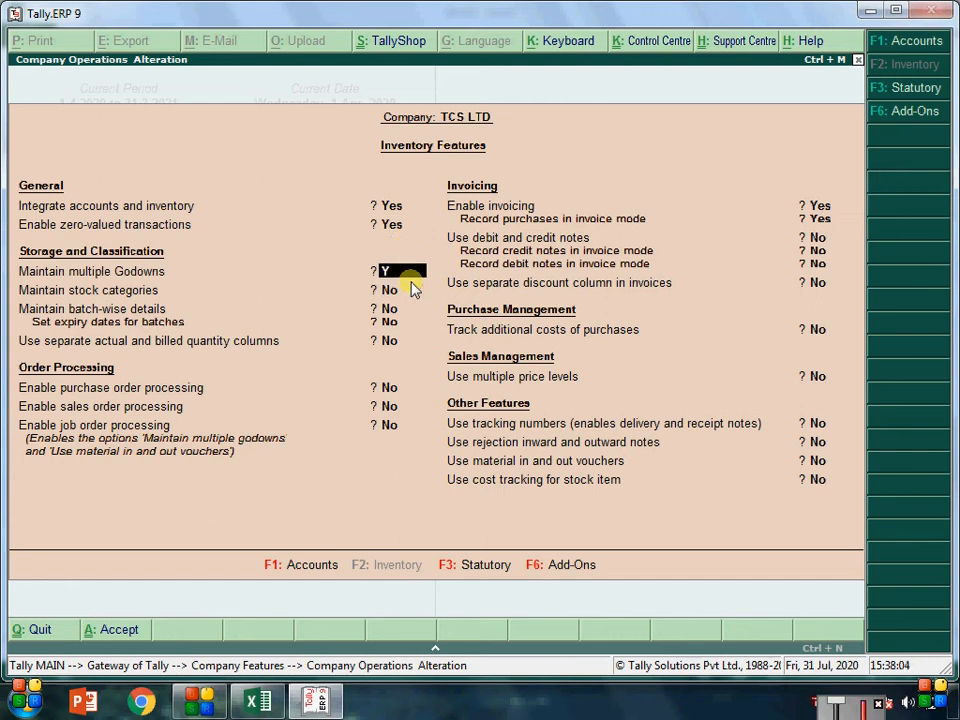
pyautogui.press('Return')
pyautogui.press('Return')
pyautogui.press('Return')
pyautogui.press('Return')
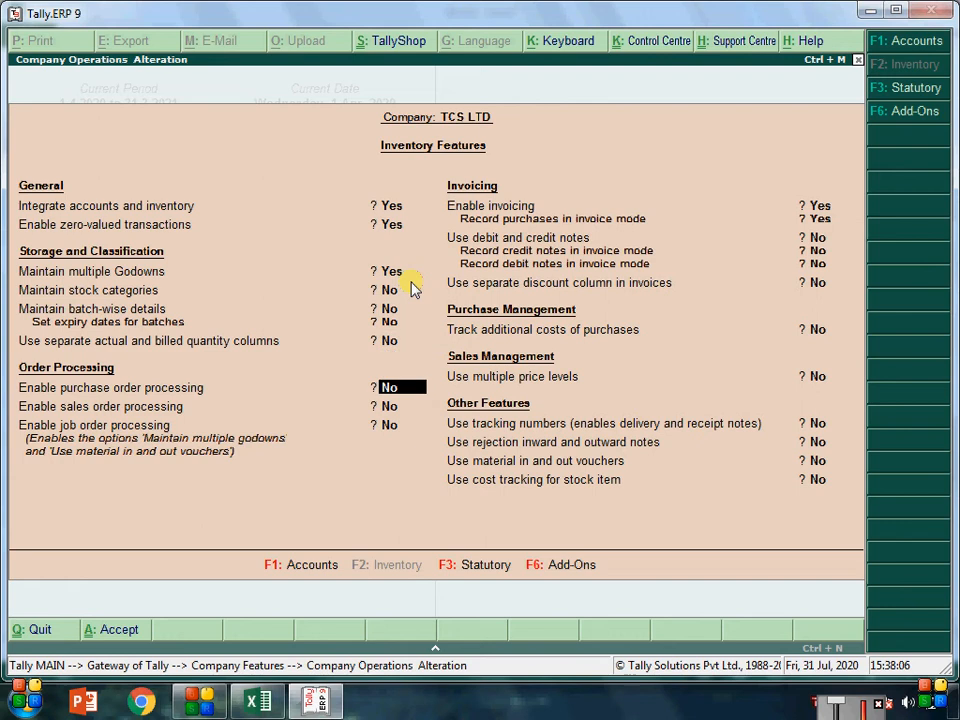
pyautogui.press('Return')
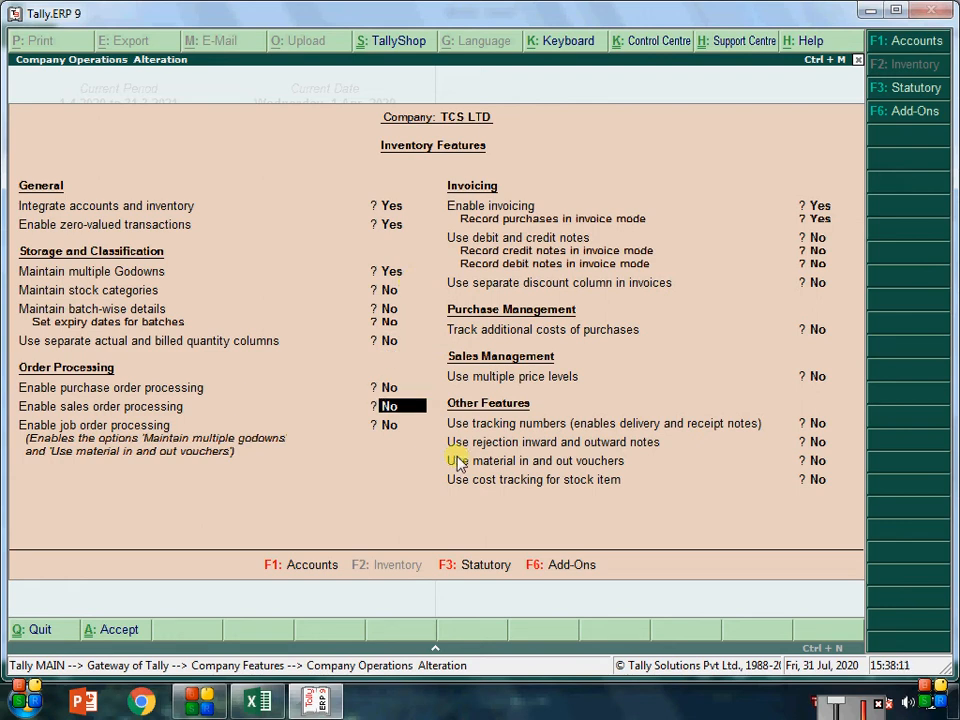
pyautogui.write('y')
pyautogui.press('Return')
# Step: Enable tracking numbers for delivery and receipt notes, save the inventory features and return to the Gateway of Tally
pyautogui.press('Return')
pyautogui.press('Return')
pyautogui.press('Return')
pyautogui.press('Return')
pyautogui.press('Return')
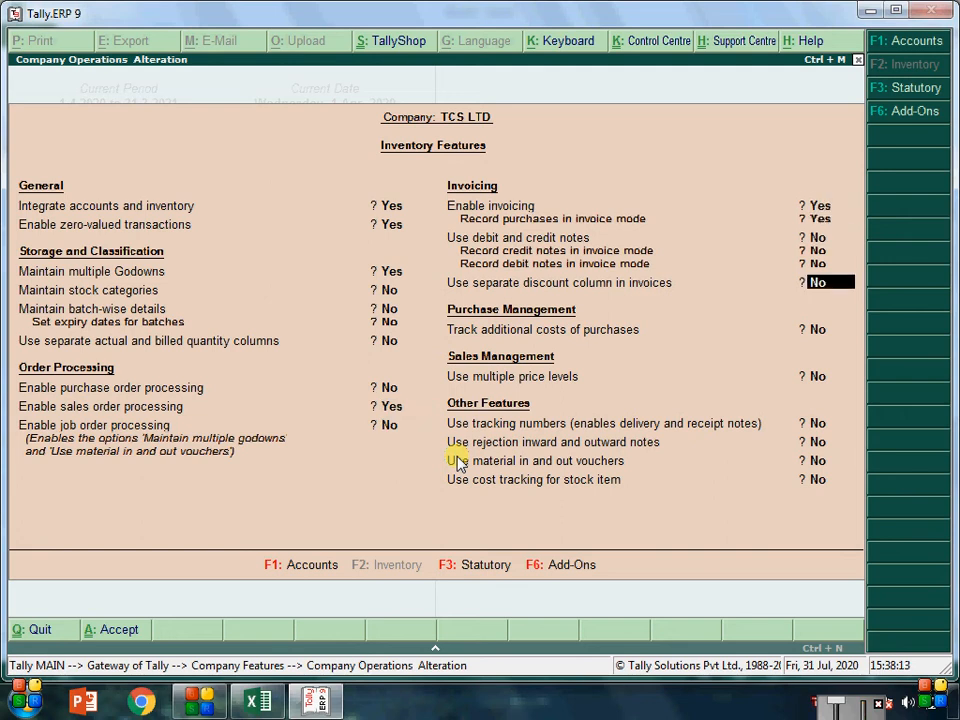
pyautogui.press('Return')
pyautogui.press('Return')
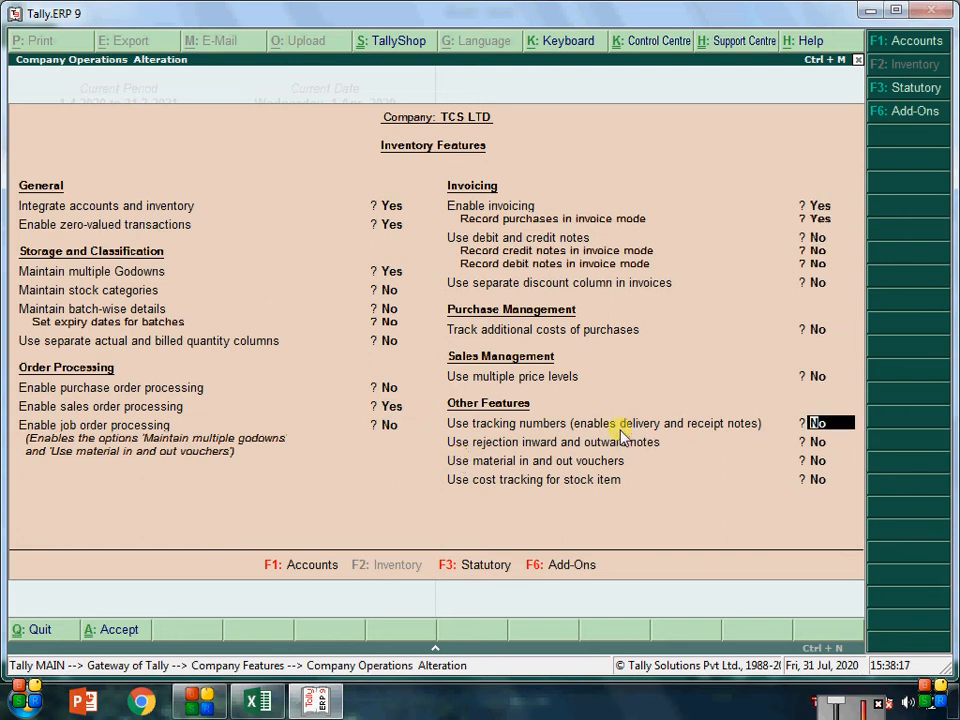
pyautogui.write('y')
pyautogui.press('Return')
pyautogui.press('Return')
pyautogui.press('Return')
pyautogui.press('Return')
pyautogui.press('Return')
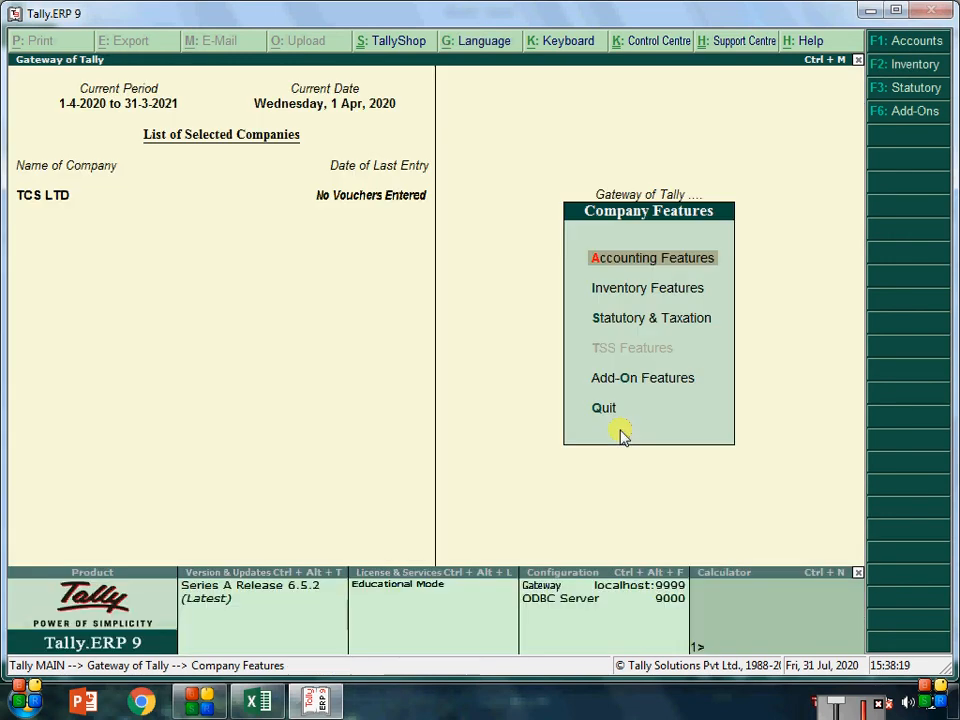
pyautogui.press('Escape')
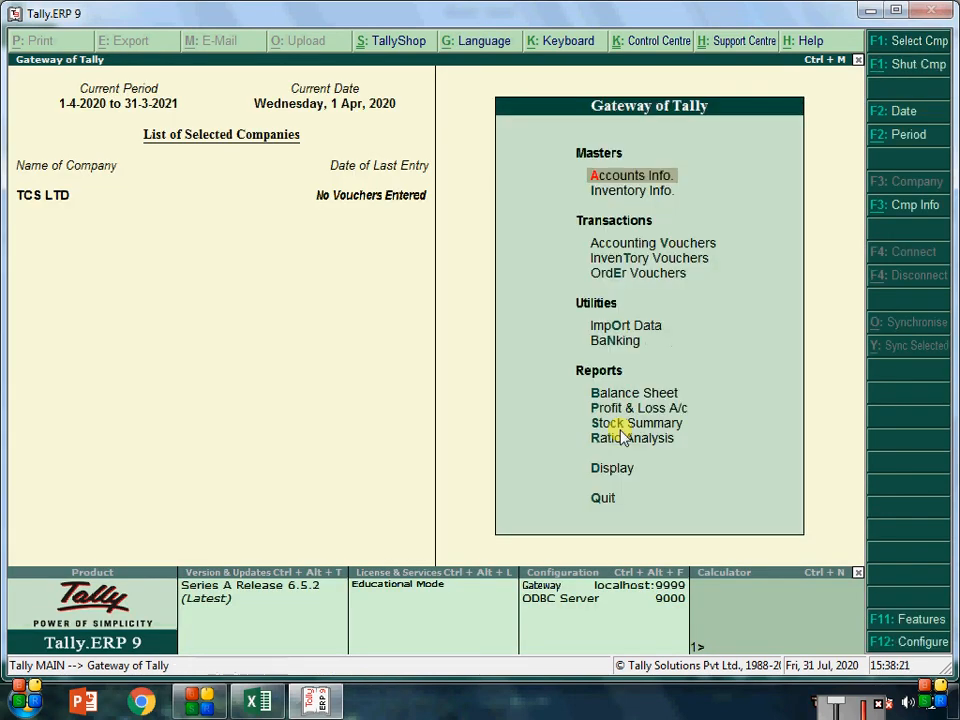
# Step: Open a new sales order voucher for TCS LTD
pyautogui.press('Down')
pyautogui.press('Down')
pyautogui.press('Return')
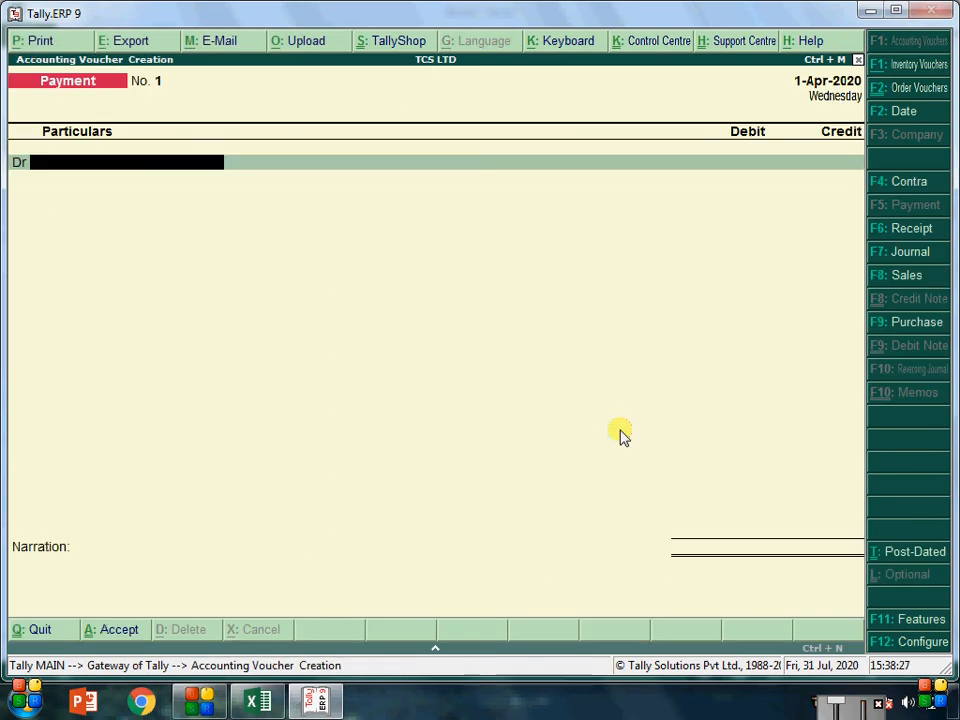
pyautogui.hotkey('alt', 'F5')
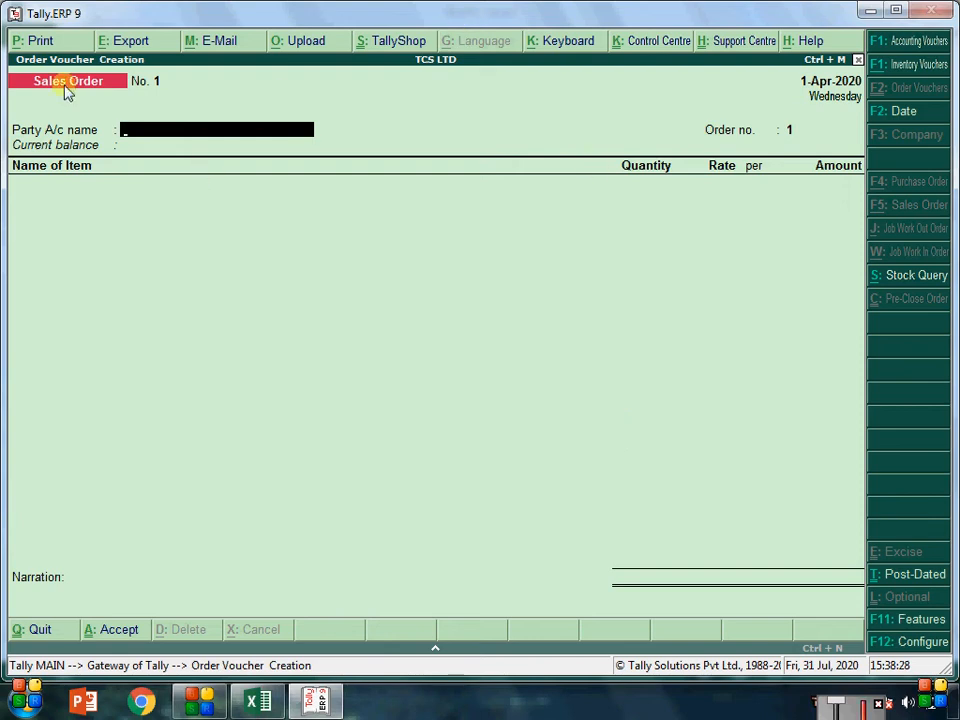
# Step: Create a party ledger named RAHUL TRADER from the sales order and place it under Sundry Debtors
pyautogui.hotkey('alt', 'c')
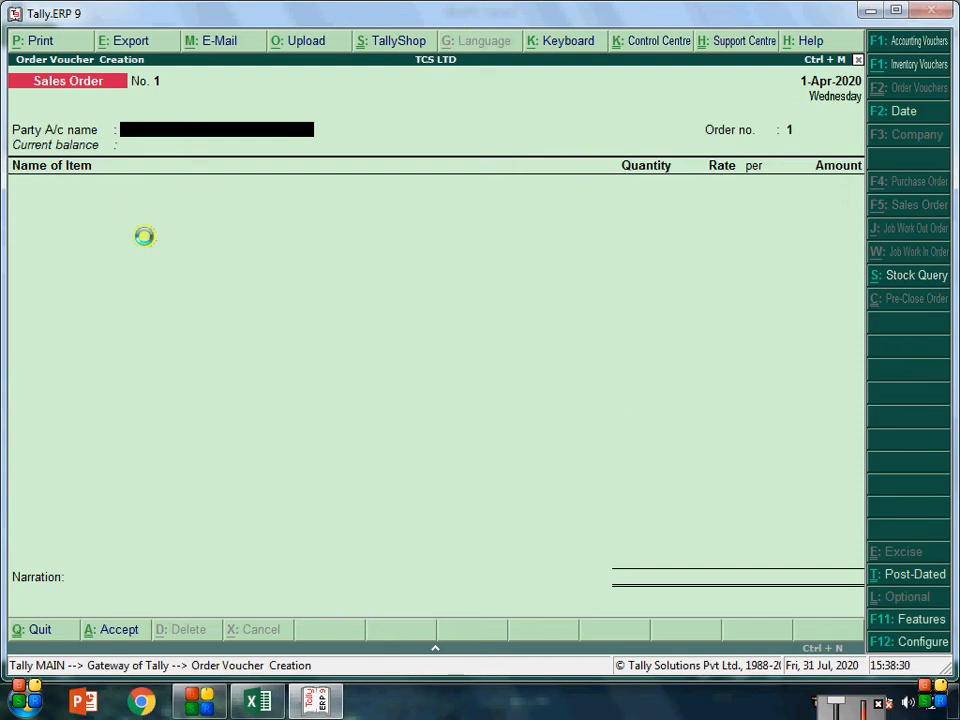
pyautogui.write('RA')
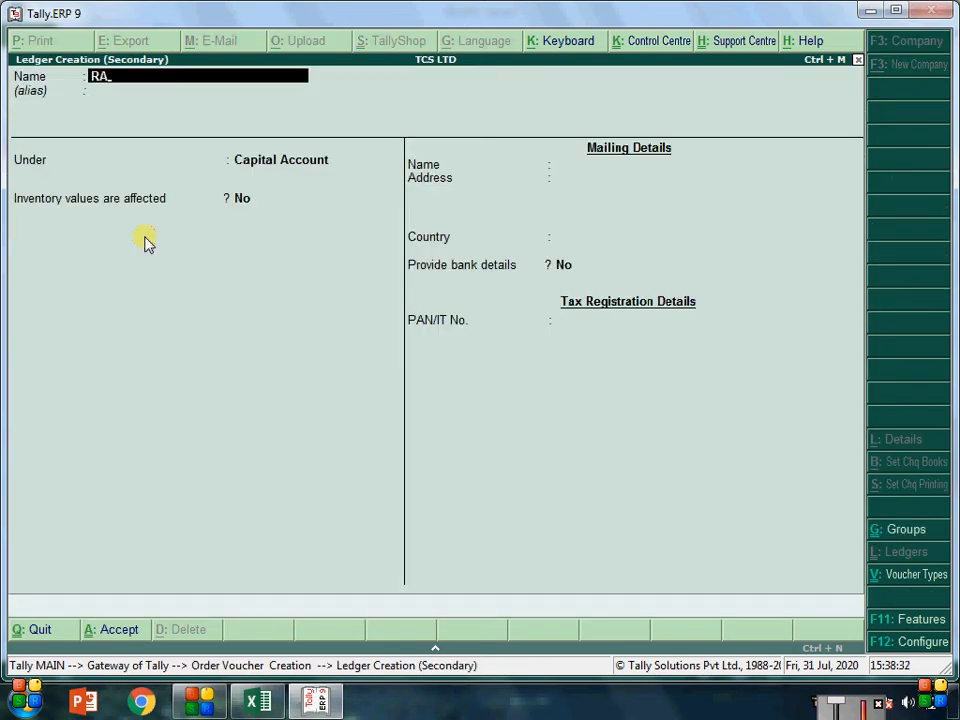
pyautogui.write('HUL TRADER')
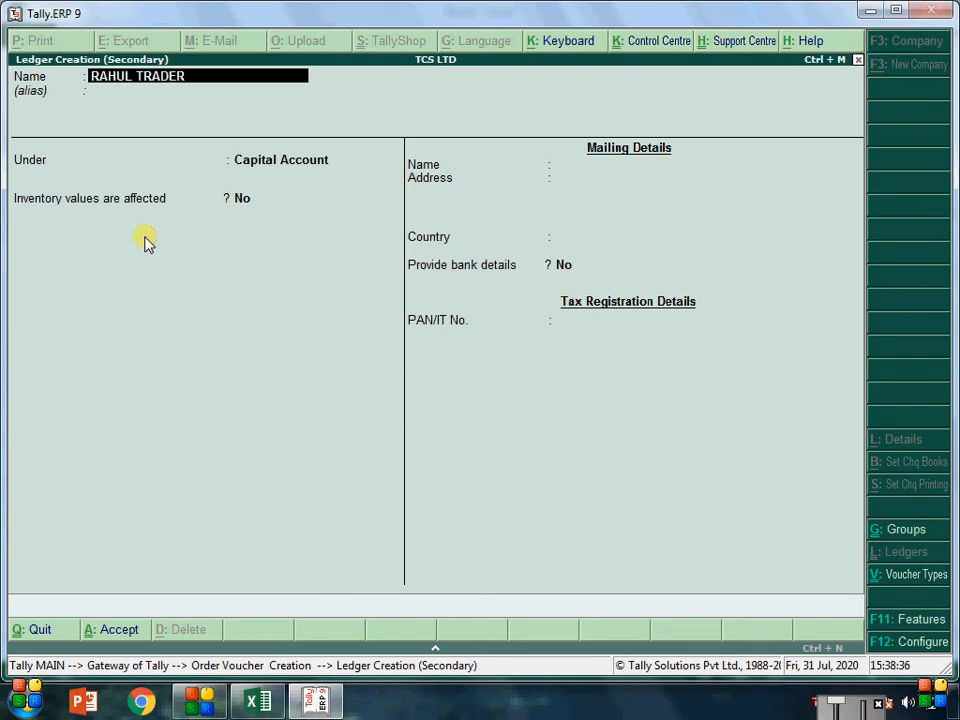
pyautogui.press('Return')
pyautogui.press('Return')
pyautogui.write('S')
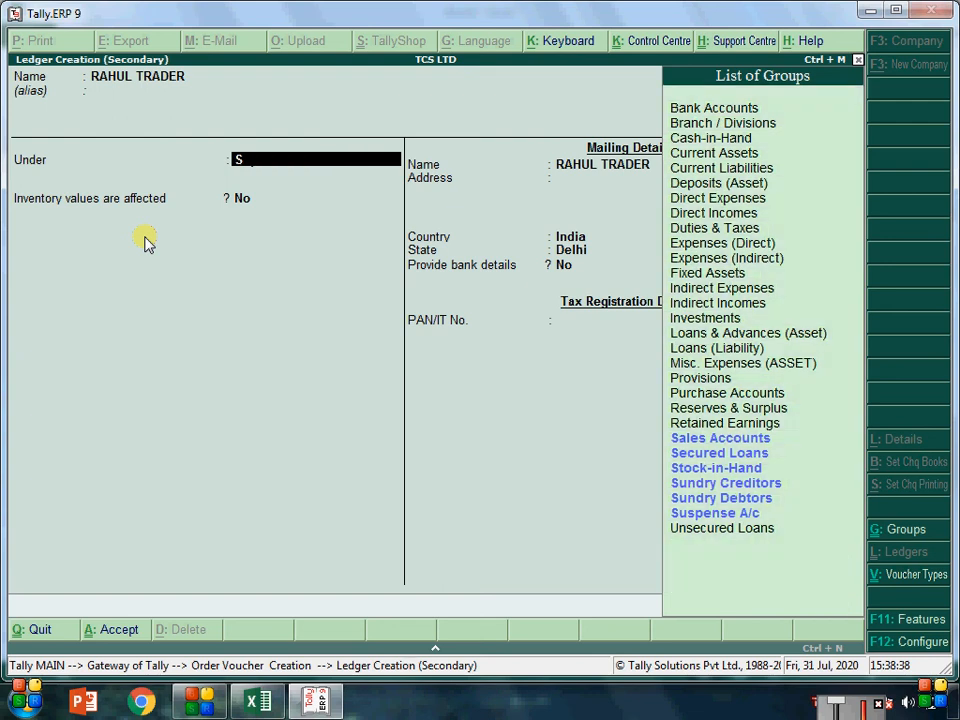
pyautogui.press('Up')
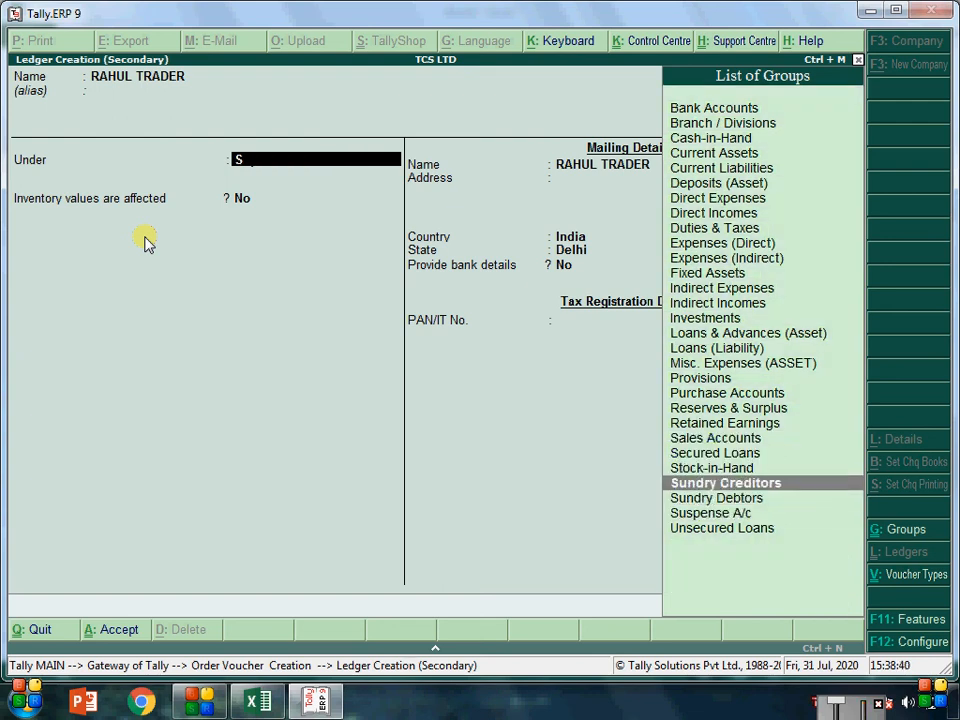
pyautogui.press('Down')
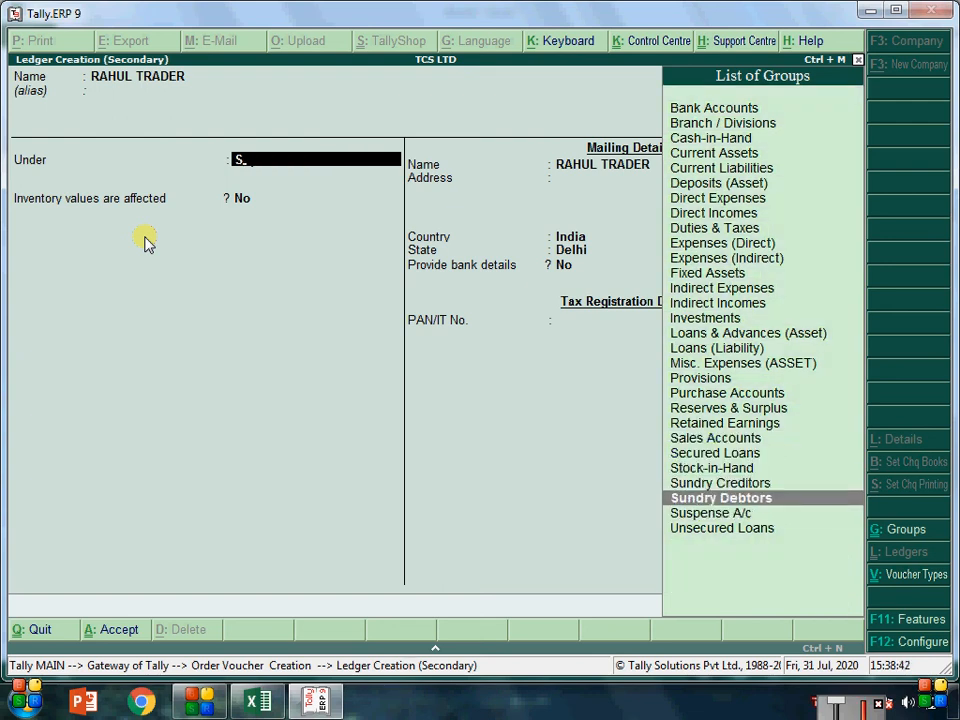
pyautogui.press('Return')
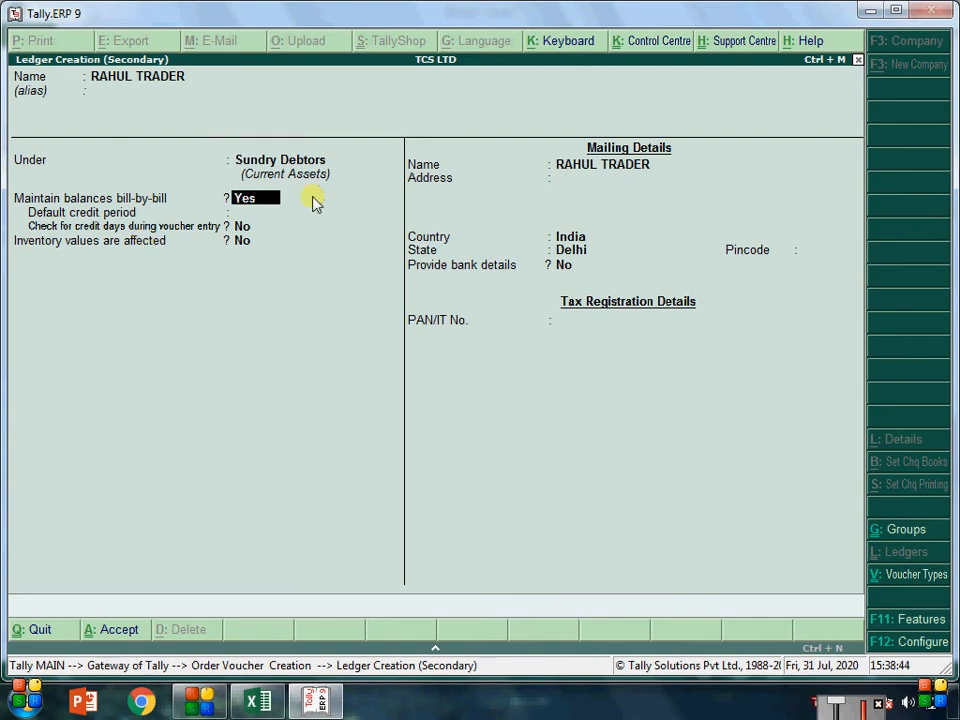
# Step: Keep the default balance, mailing and tax details of the party ledger and save it as the order's party account
pyautogui.press('Return')
pyautogui.press('Return')
pyautogui.press('Return')
pyautogui.press('Return')
pyautogui.press('Return')
pyautogui.press('Return')
pyautogui.press('Return')
pyautogui.press('Return')
pyautogui.press('Return')
pyautogui.press('Return')
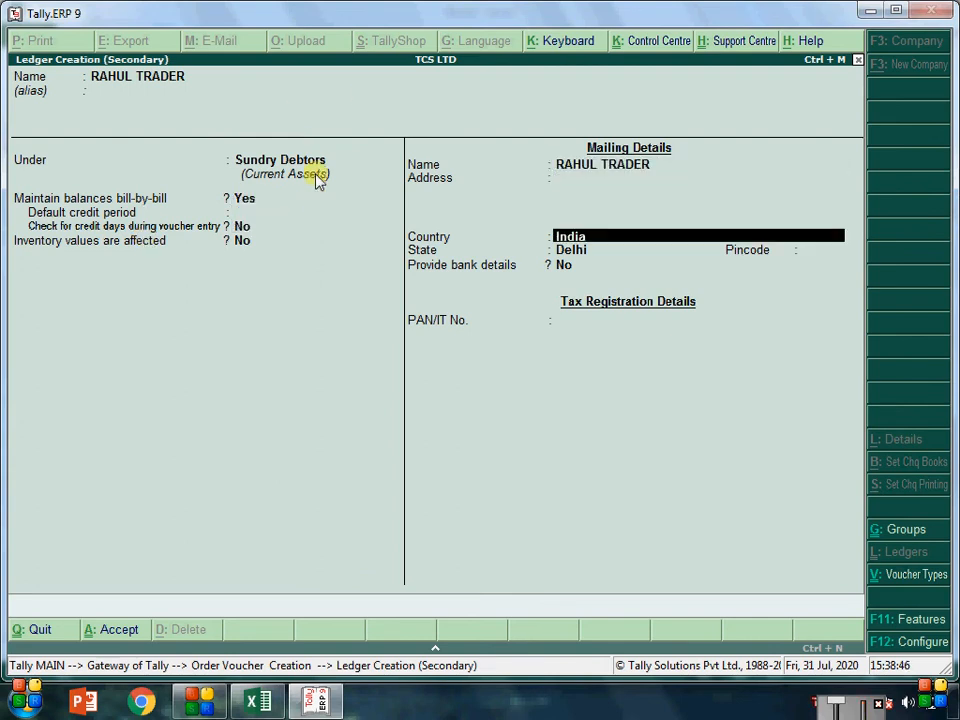
pyautogui.press('Return')
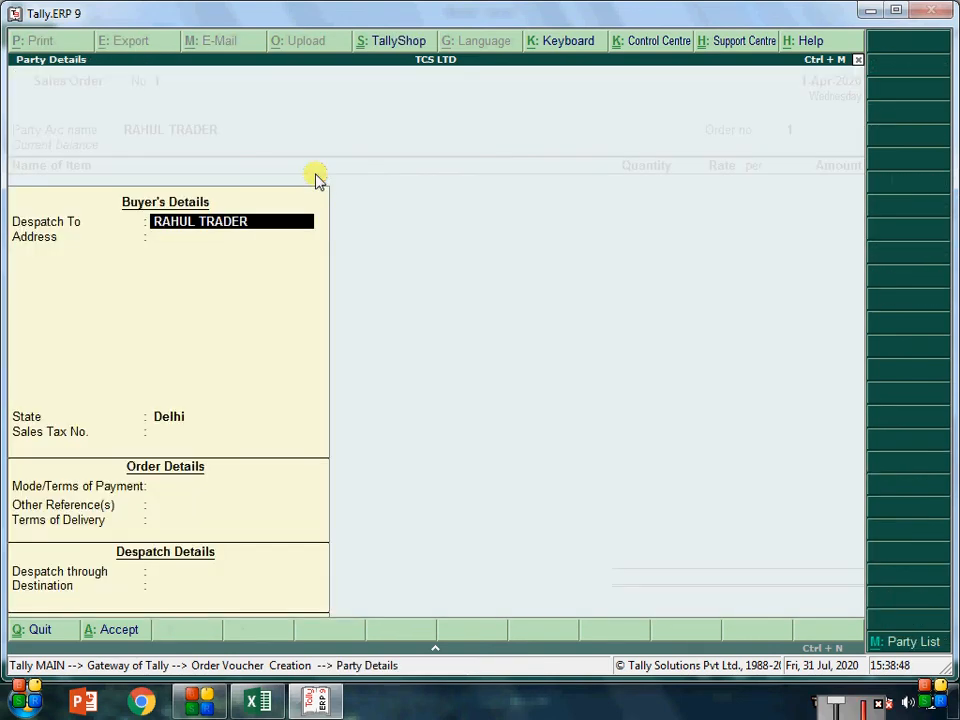
# Step: Keep the despatch party, enter the buyer's address, and leave the state as Delhi with no sales tax number
pyautogui.press('Return')
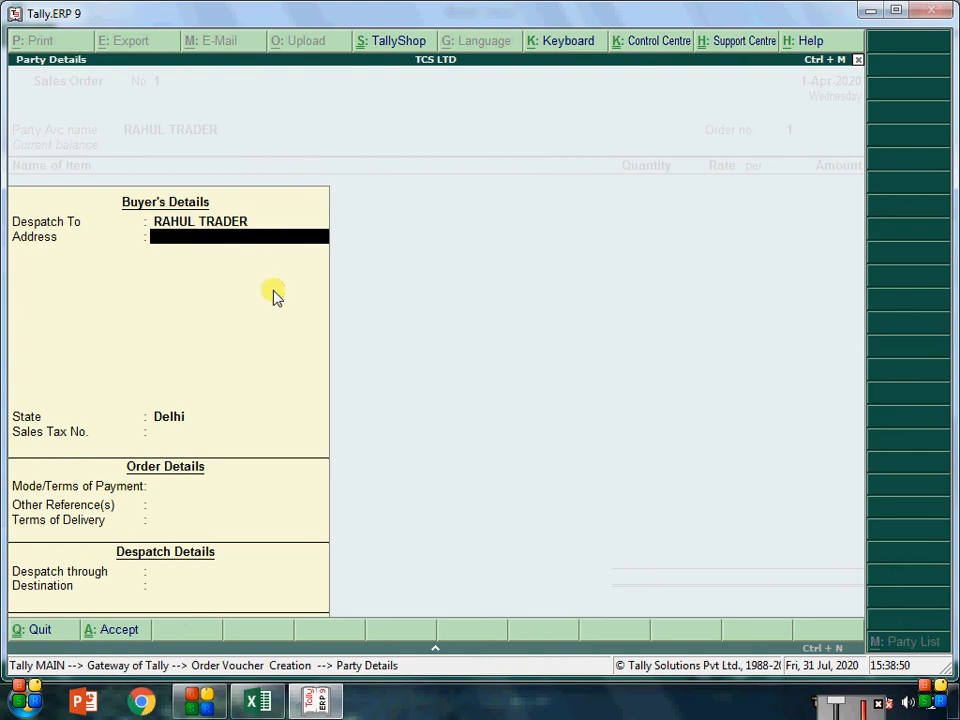
pyautogui.write('KAL')
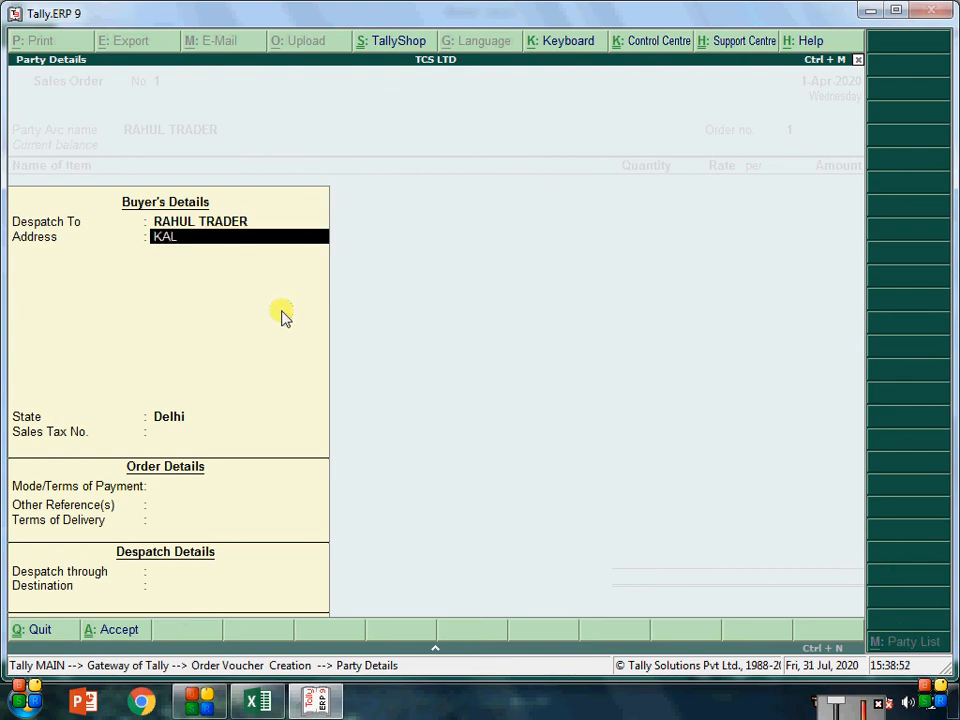
pyautogui.write('KAJI B BLOCK454')
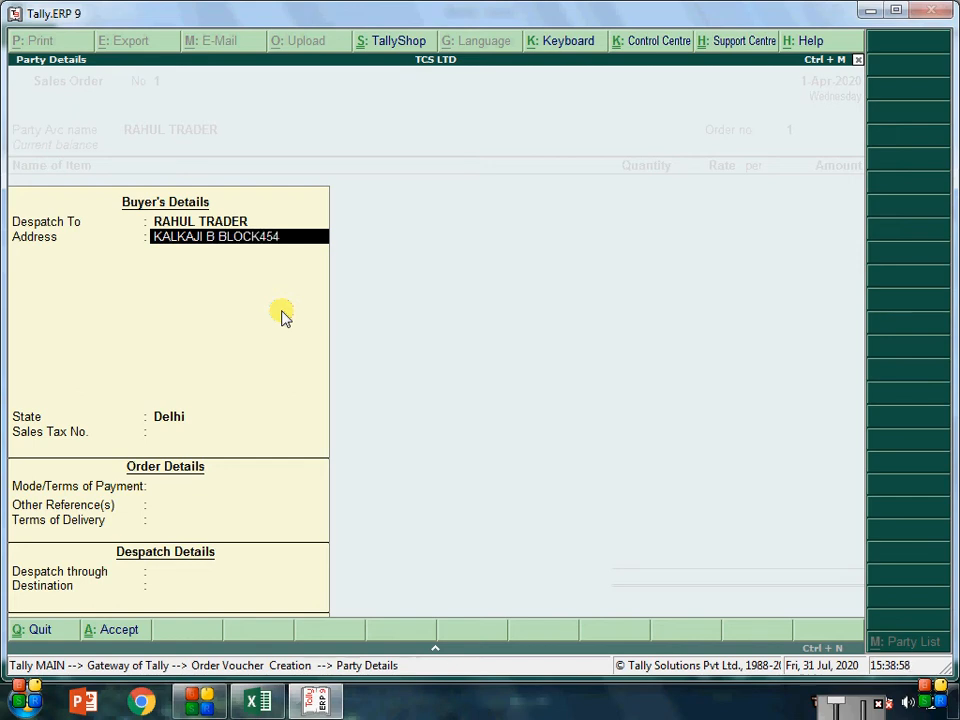
pyautogui.press('Return')
pyautogui.press('Return')
pyautogui.press('Return')
pyautogui.press('Return')
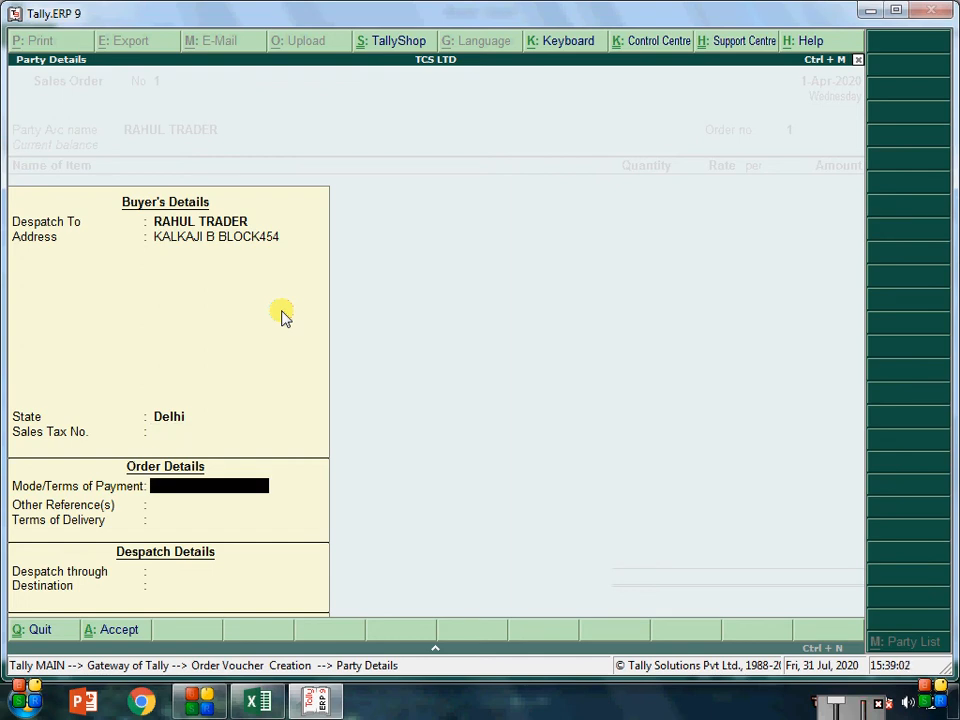
# Step: Fill in the order details with payment mode CASH, other reference BANK and terms of delivery COD
pyautogui.write('CASH')
pyautogui.press('Return')
pyautogui.write('BA')
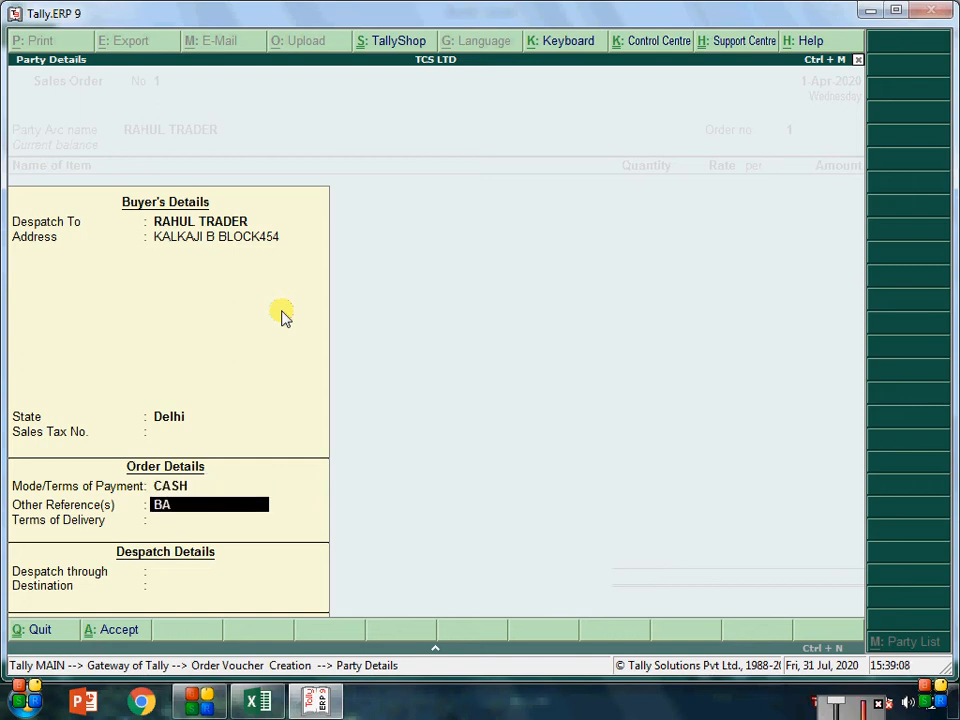
pyautogui.write('NK')
pyautogui.press('Return')
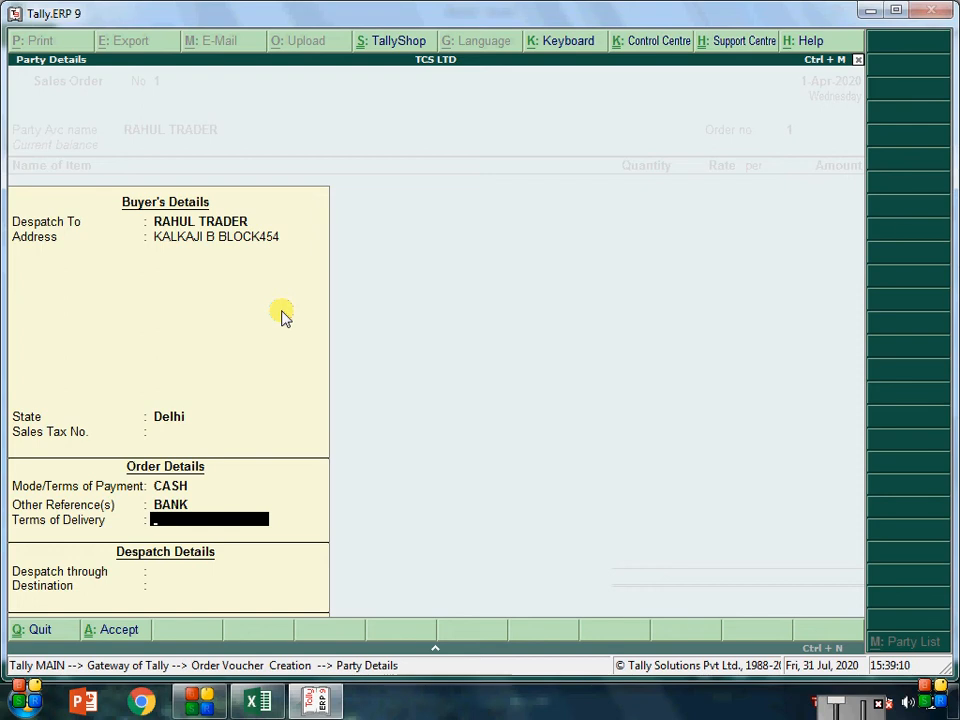
pyautogui.write('COD')
pyautogui.press('Return')
pyautogui.press('Return')
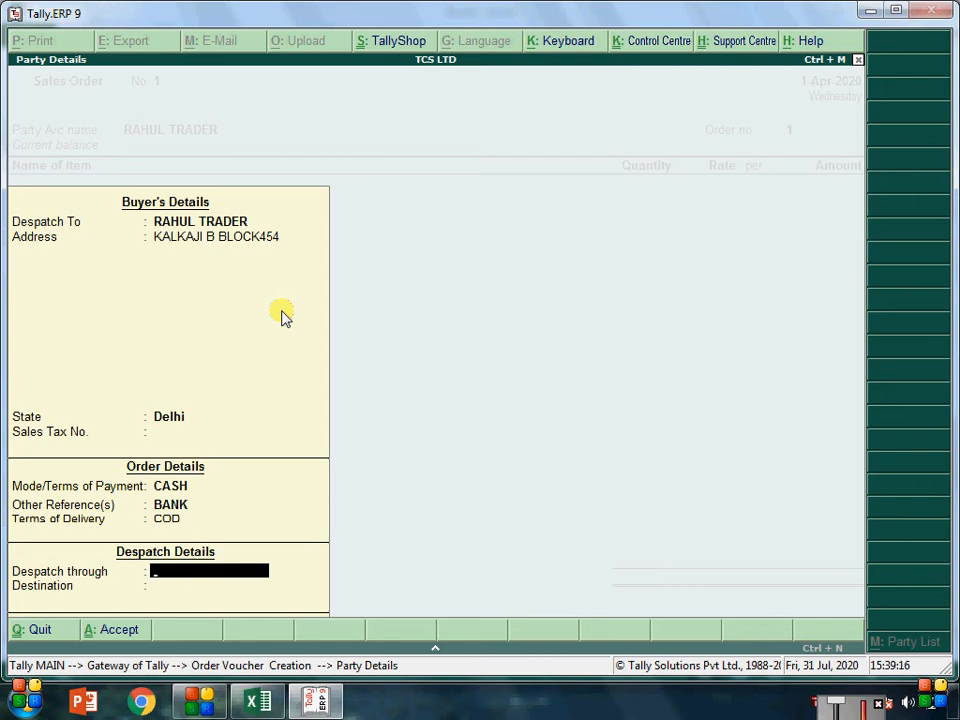
# Step: Set the despatch details to despatch through TRUCK with destination SOUTH EX and save the party details
pyautogui.write('TRUCK')
pyautogui.press('Return')
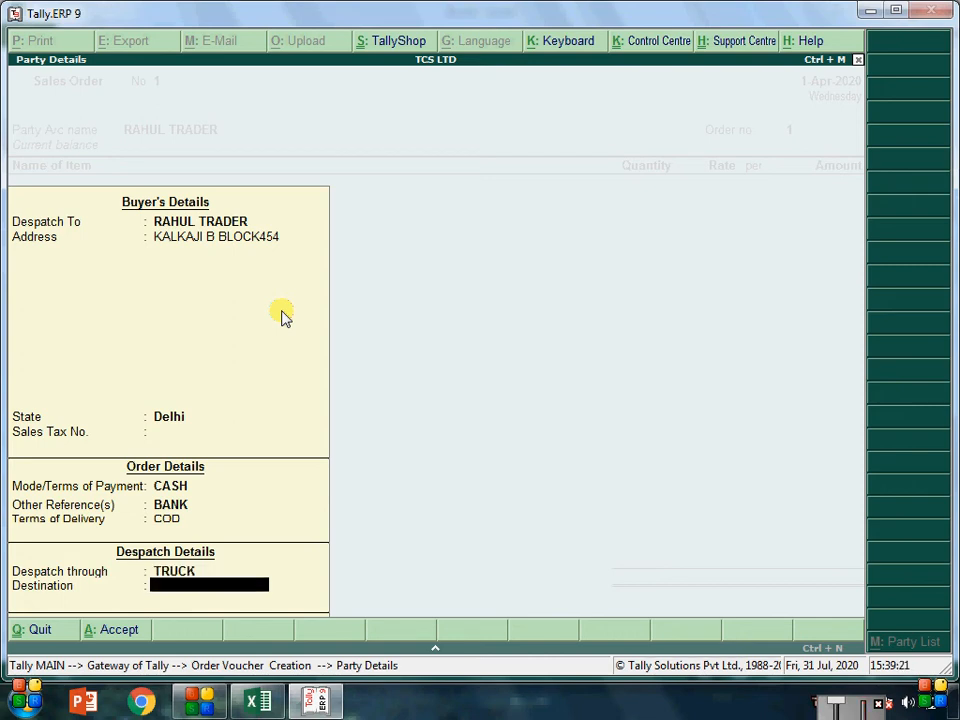
pyautogui.write('SOUTH EX')
pyautogui.press('Return')
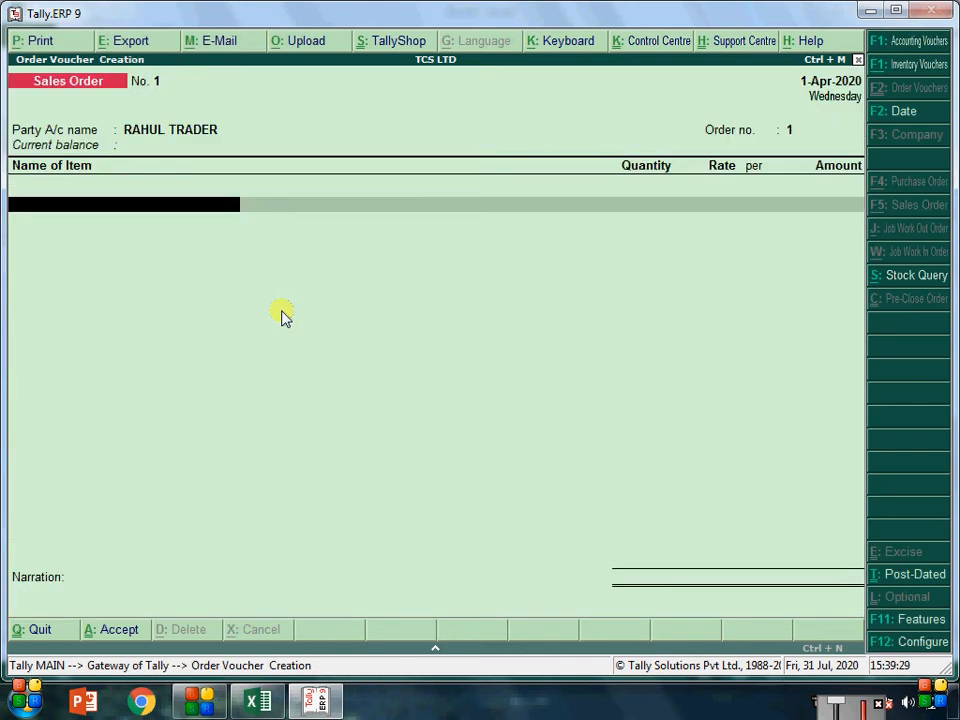
# Step: Start creating a stock item named PIZZA from the sales order's item line
pyautogui.hotkey('alt', 'c')
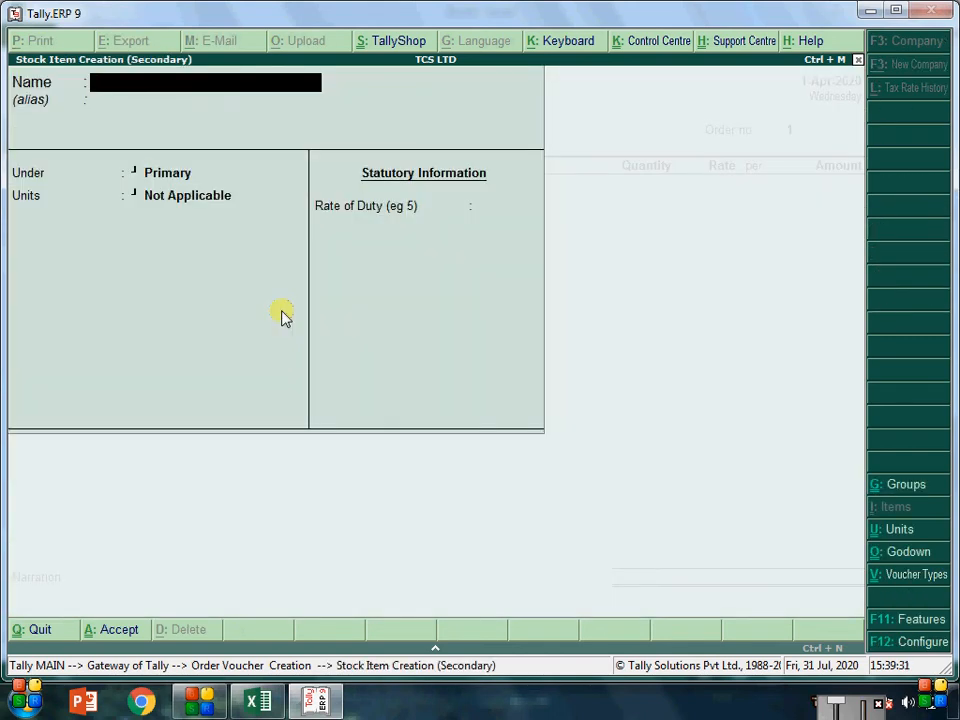
pyautogui.write('PIZZA')
pyautogui.press('Return')
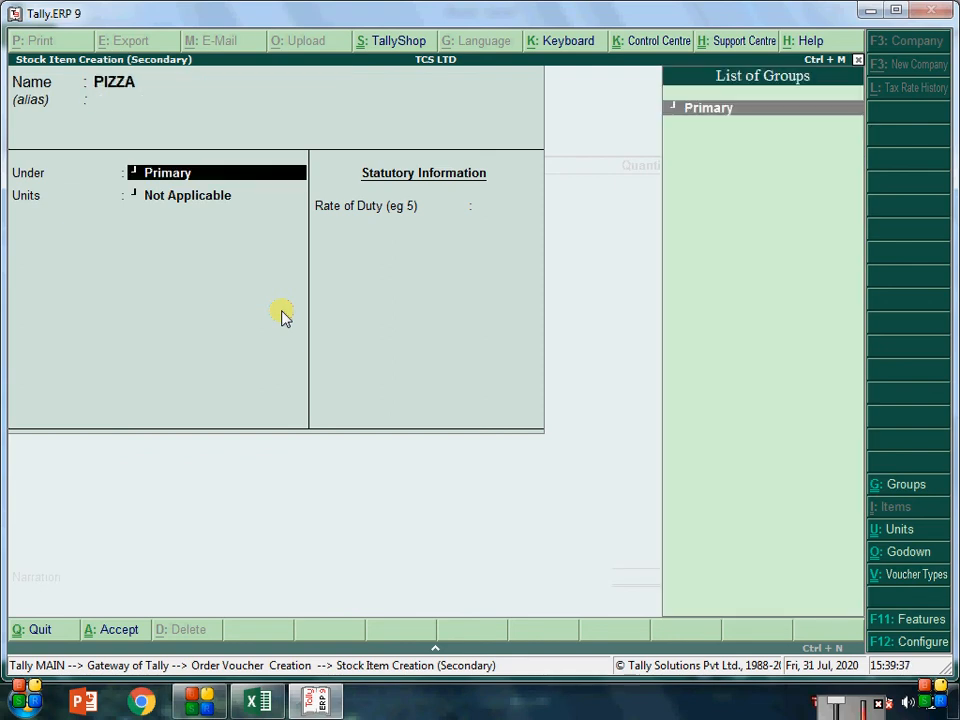
# Step: Create a stock group FOOD under Primary for the item, with quantities of items set to be added
pyautogui.hotkey('alt', 'c')
pyautogui.write('FOOD')
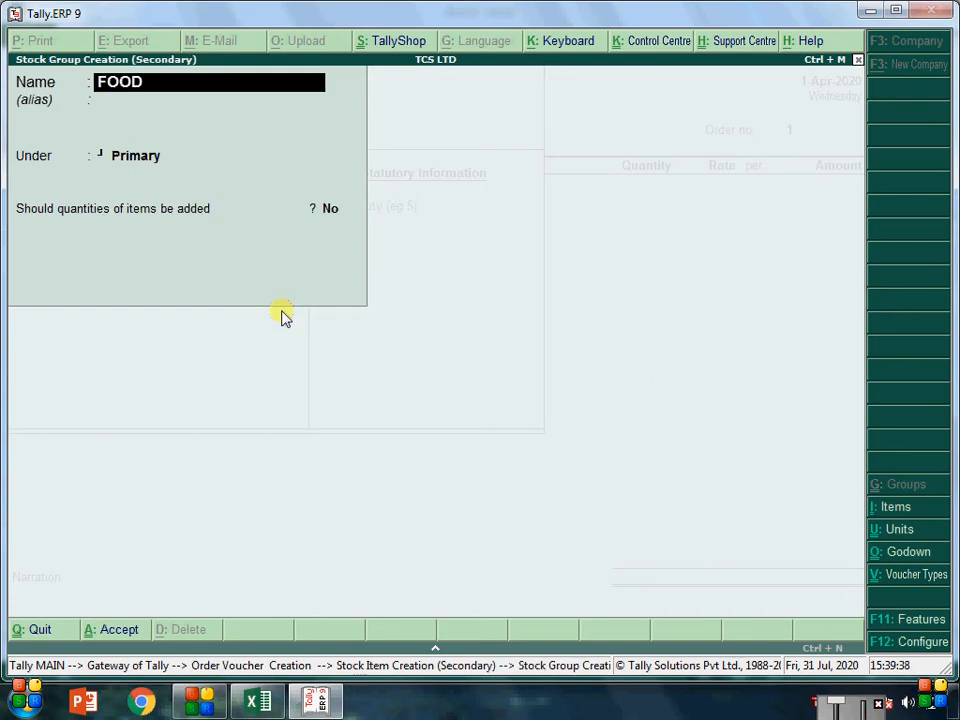
pyautogui.press('Return')
pyautogui.press('Return')
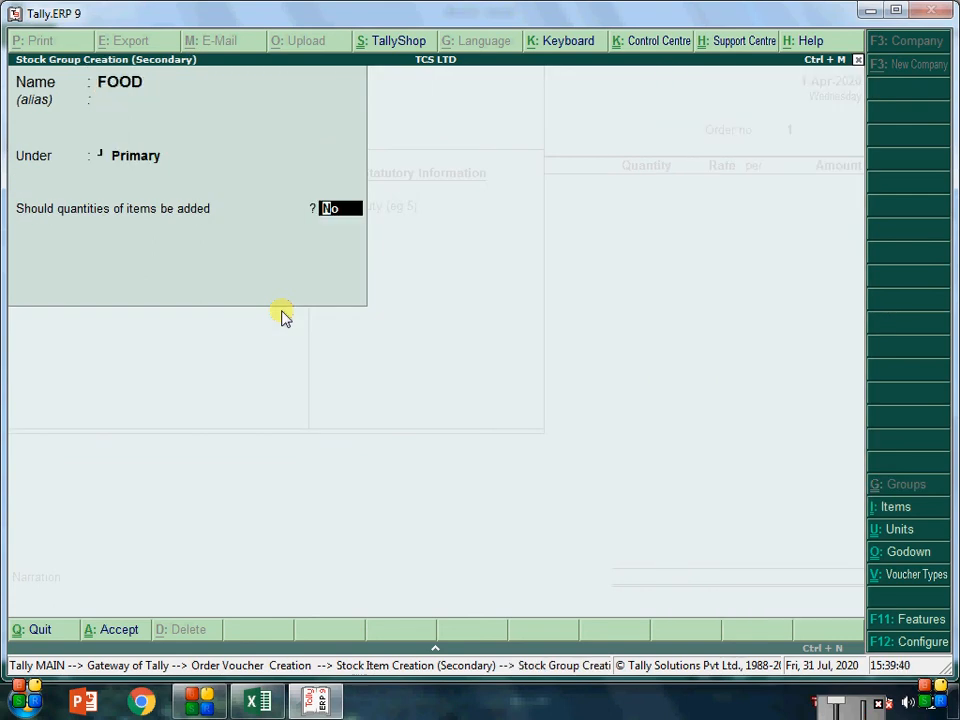
pyautogui.write('y')
pyautogui.press('Return')
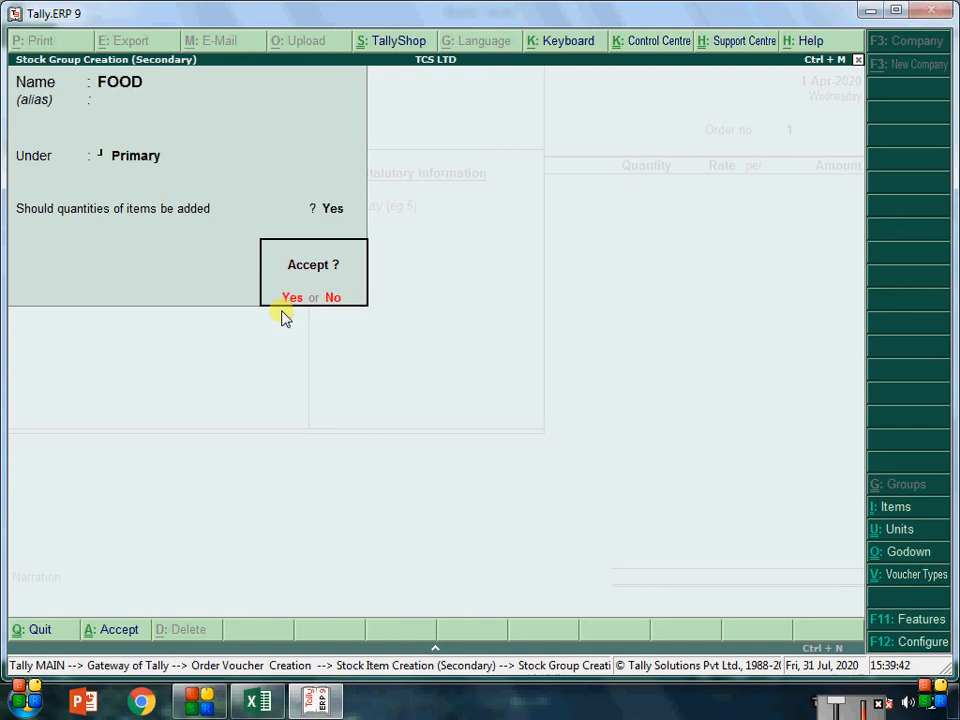
pyautogui.press('Return')
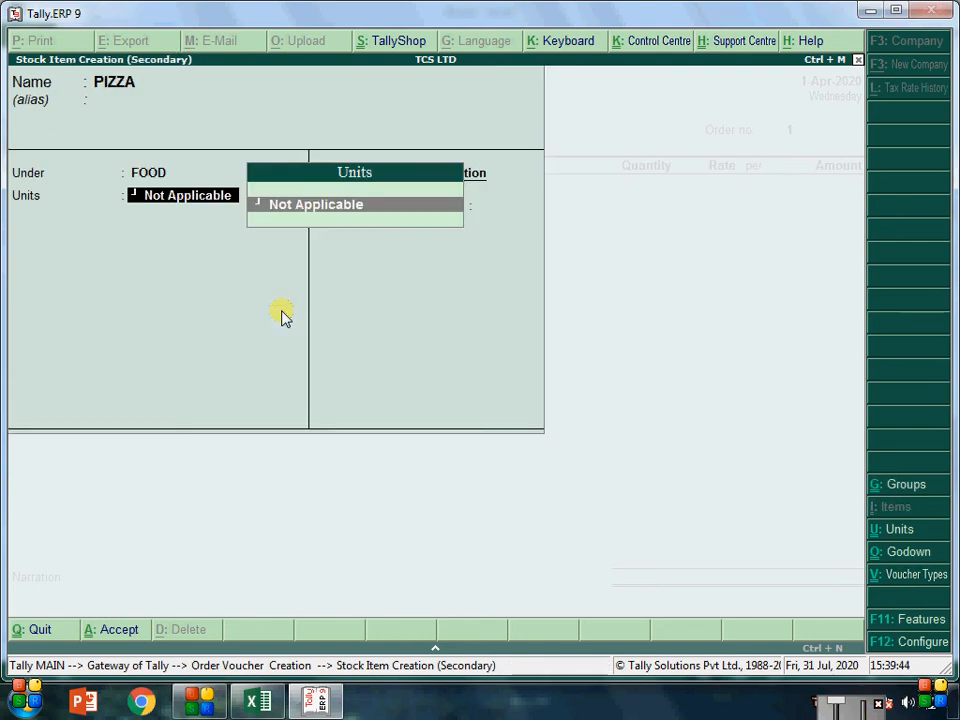
# Step: Create the simple unit PCS with 0 decimal places and save the PIZZA item without components or a duty rate
pyautogui.hotkey('alt', 'c')
pyautogui.write('PCS')
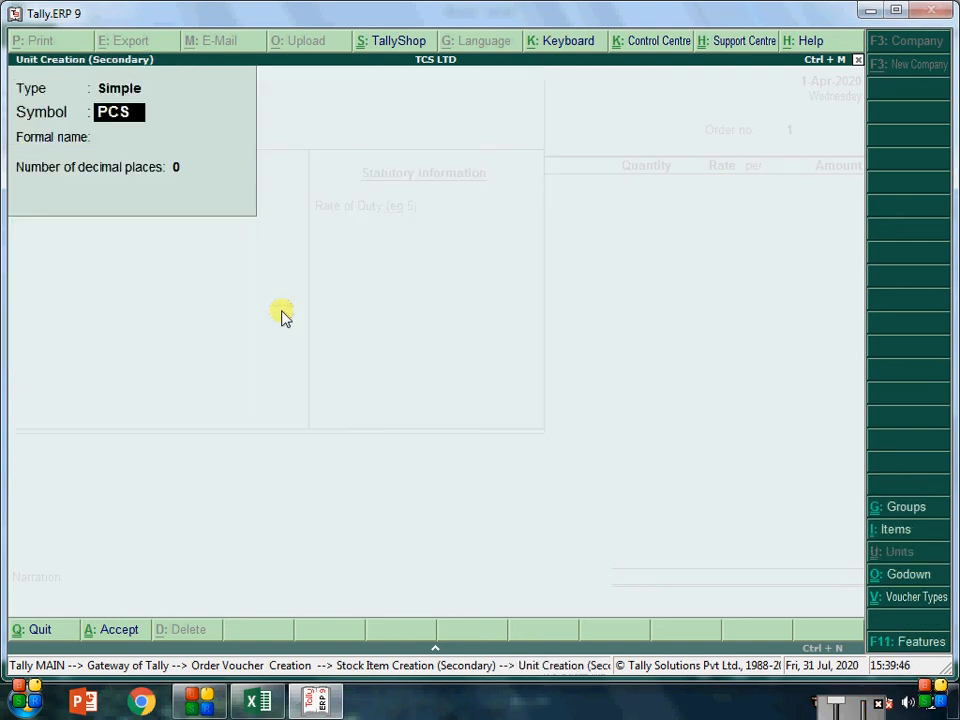
pyautogui.press('Return')
pyautogui.press('Return')
pyautogui.press('Return')
pyautogui.press('Return')
pyautogui.press('Return')
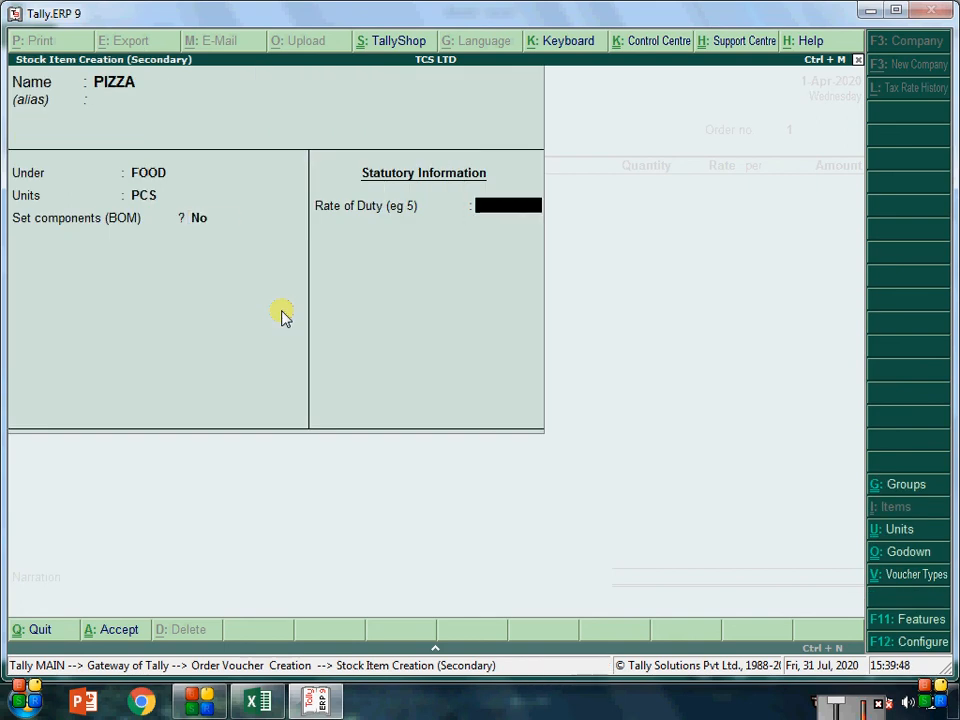
pyautogui.press('Return')
pyautogui.press('Return')
# Step: Allocate 3 PCS of PIZZA at a rate of 150 per PCS, due on 1-Apr-2020, from godown Any
pyautogui.press('Return')
pyautogui.press('Return')
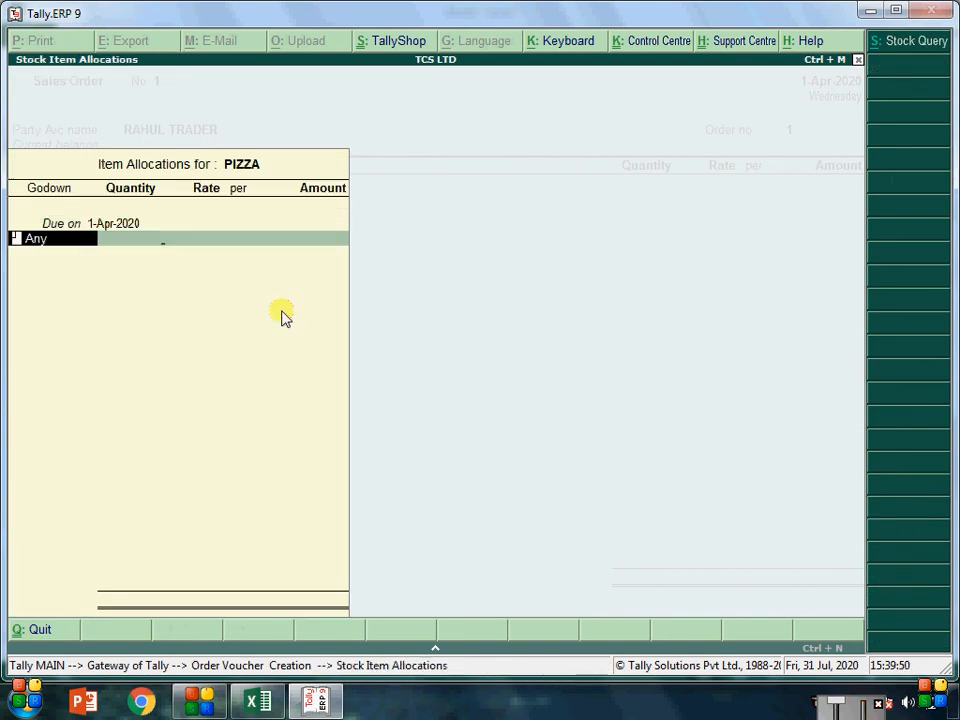
pyautogui.press('Return')
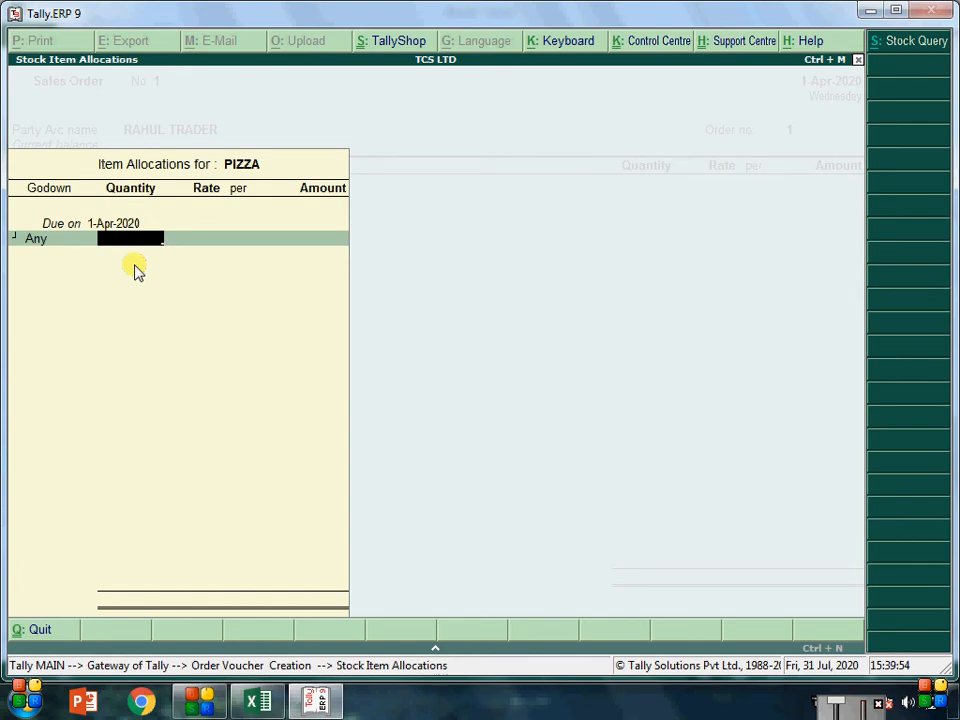
pyautogui.write('3')
pyautogui.press('Return')
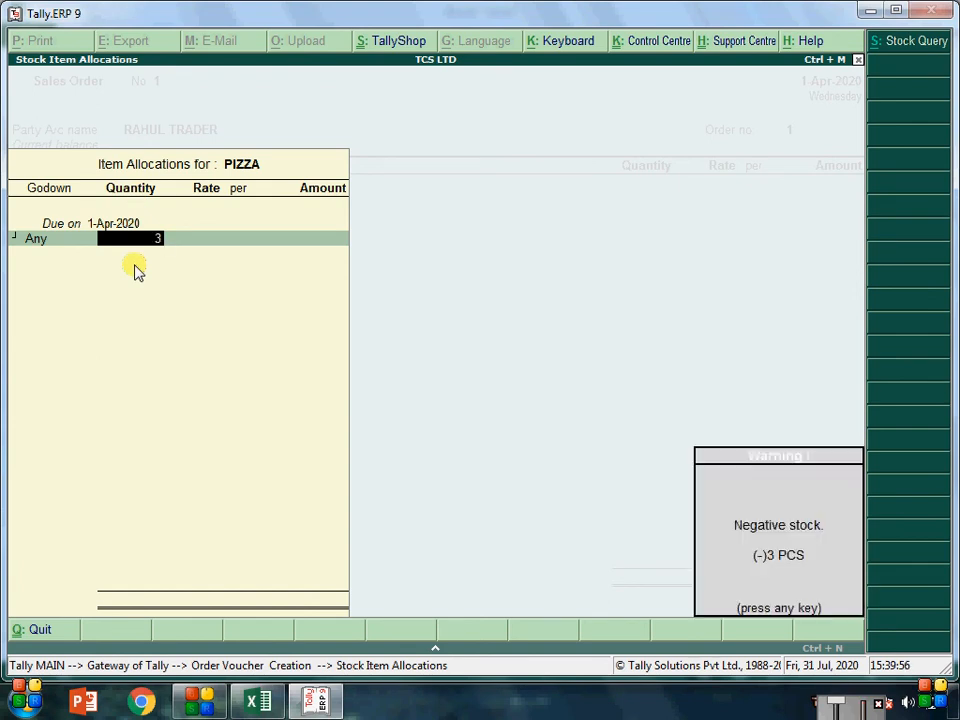
pyautogui.press('Return')
pyautogui.write('150')
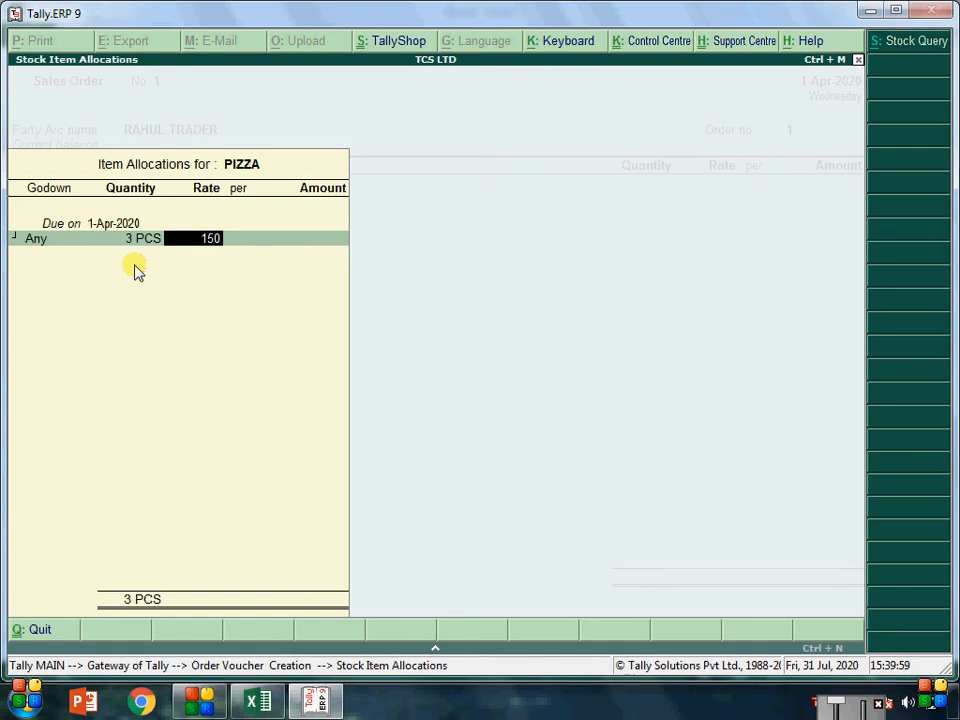
pyautogui.press('Return')
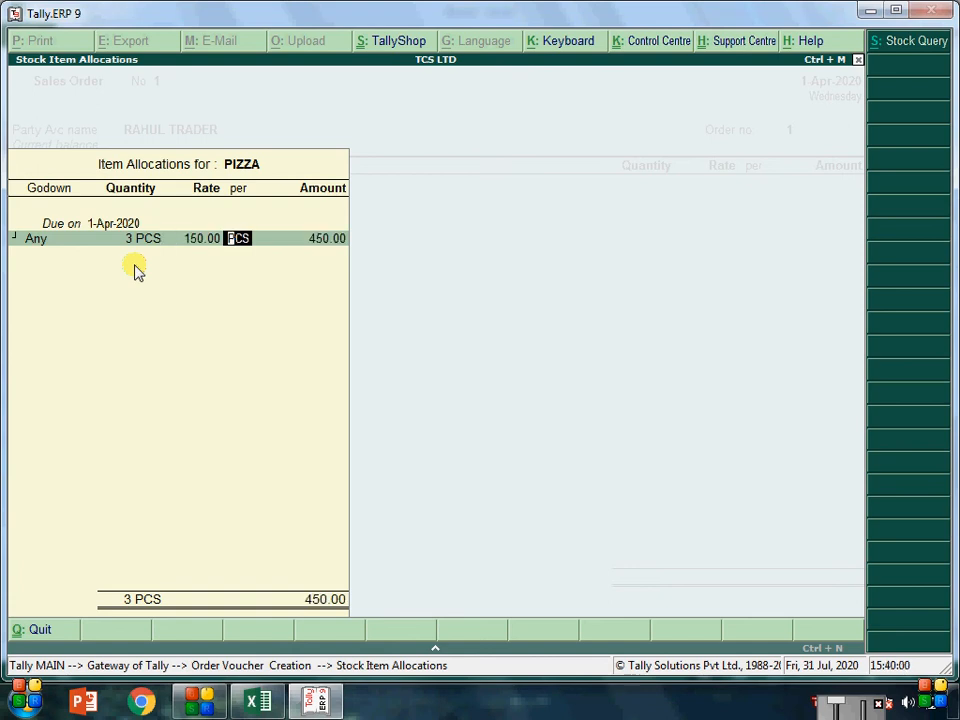
pyautogui.press('Return')
pyautogui.press('Return')
pyautogui.press('Return')
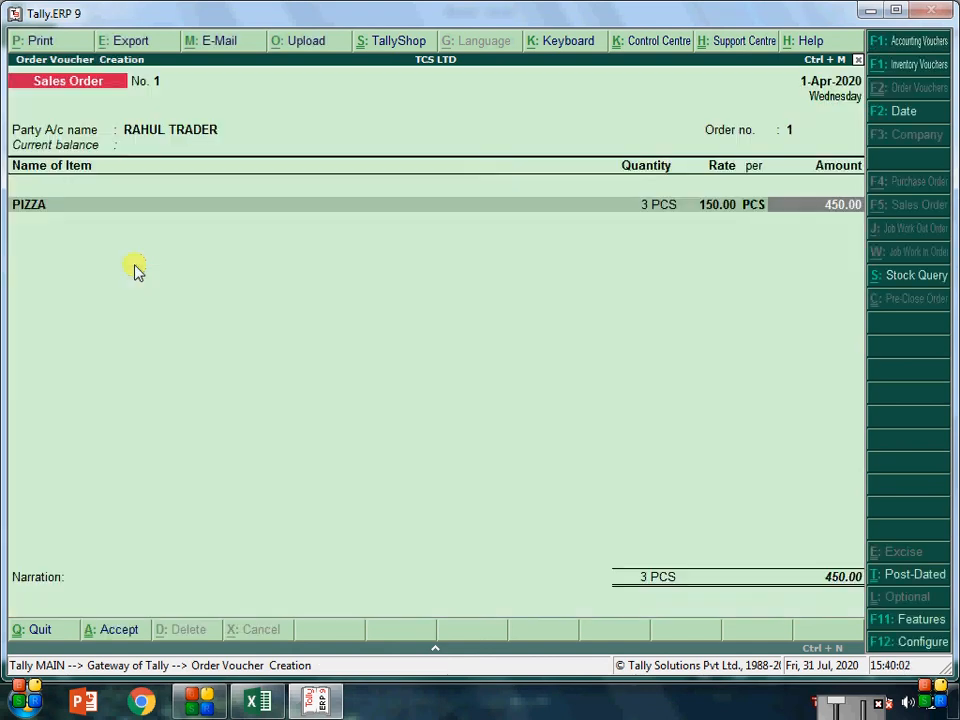
# Step: Create a ledger named SALES ORDER under Sales Accounts and allocate the PIZZA amount to it
pyautogui.press('Return')
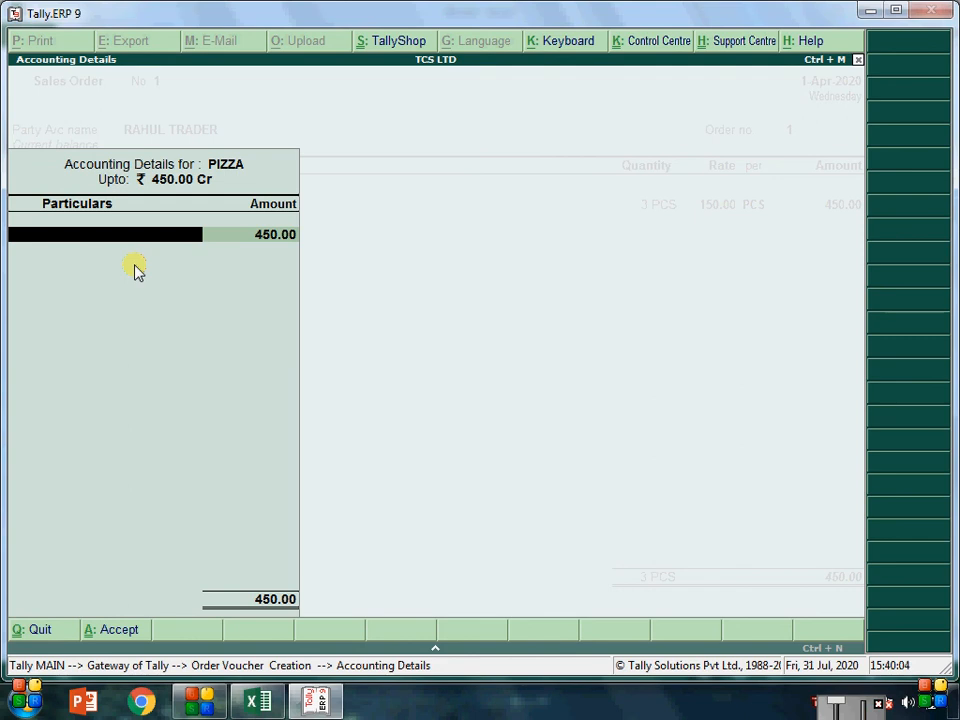
pyautogui.hotkey('alt', 'c')
pyautogui.write('SAL')
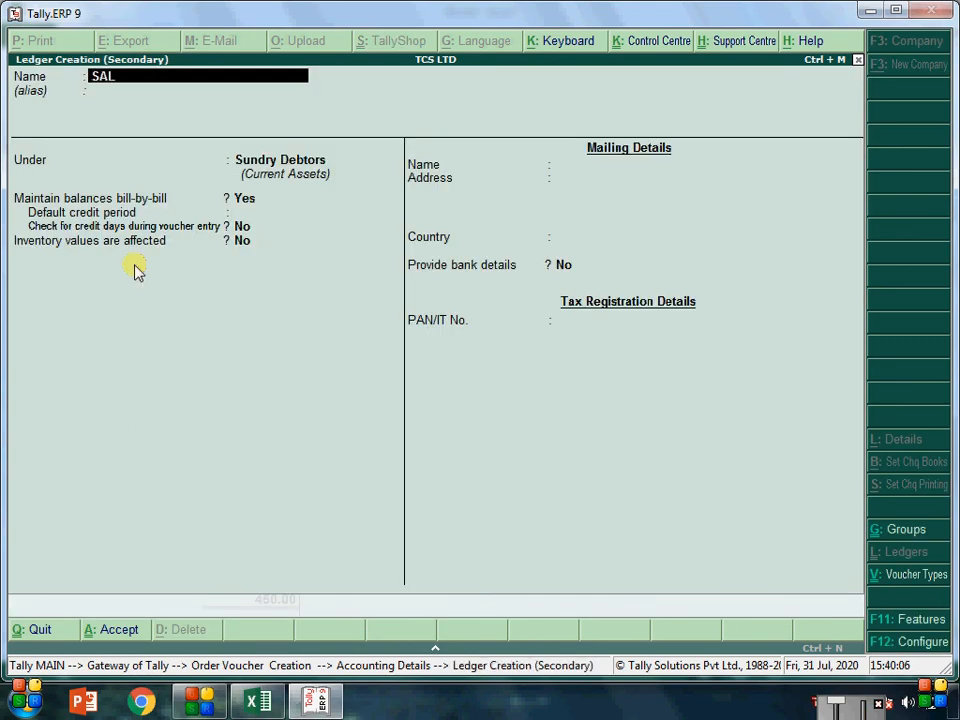
pyautogui.write('ES ORDER')
pyautogui.press('Return')
pyautogui.press('Return')
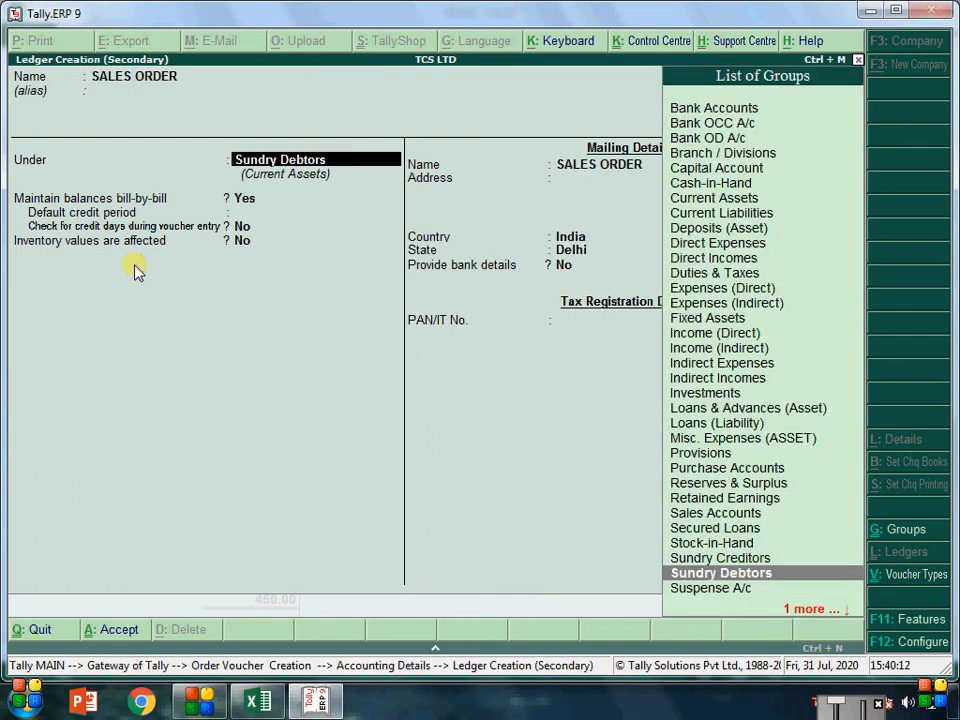
pyautogui.write('S')
pyautogui.press('Return')
pyautogui.press('Return')
pyautogui.press('Return')
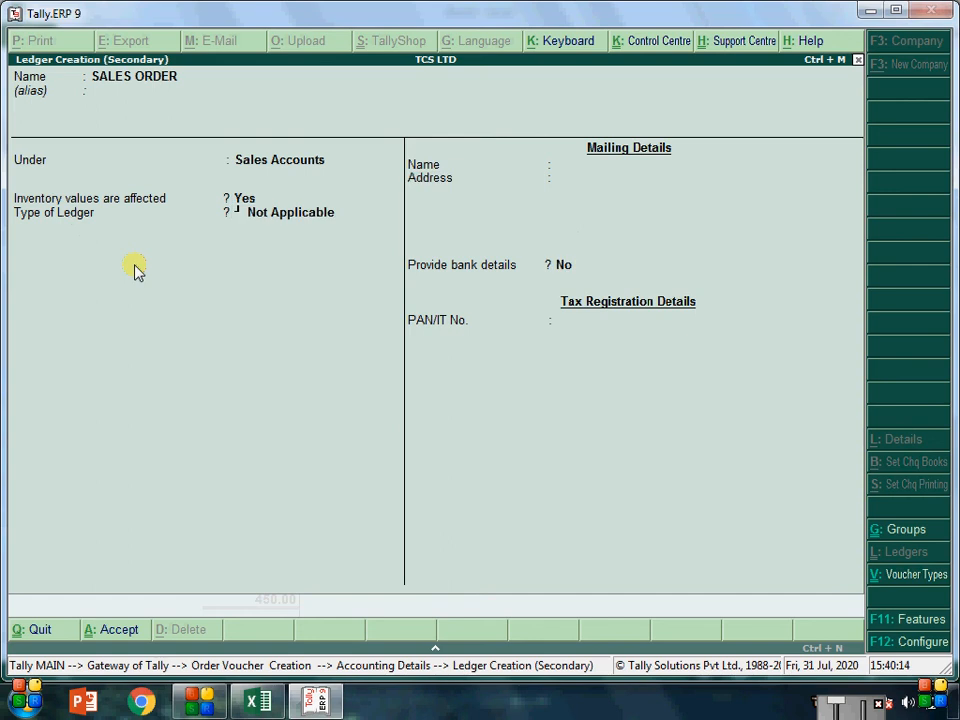
pyautogui.press('Return')
pyautogui.press('Return')
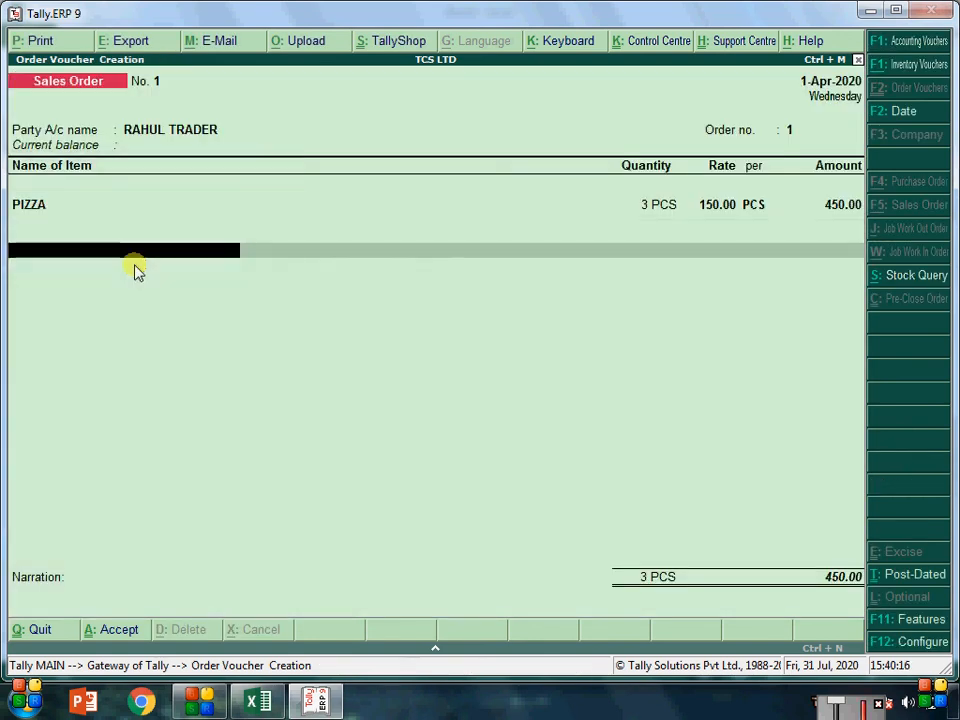
# Step: End the item list, enter the narration "BEING SALES ORDER TO THE RAHUL TRADER RS 450/-" and save the sales order
pyautogui.press('Return')
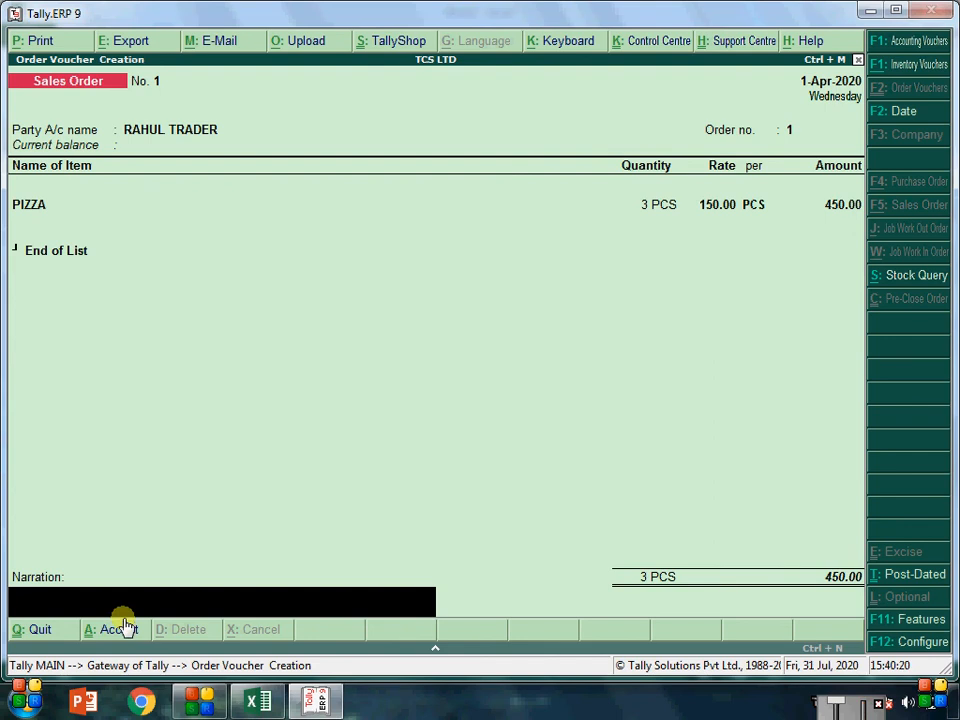
pyautogui.write('BEING SALES OR')
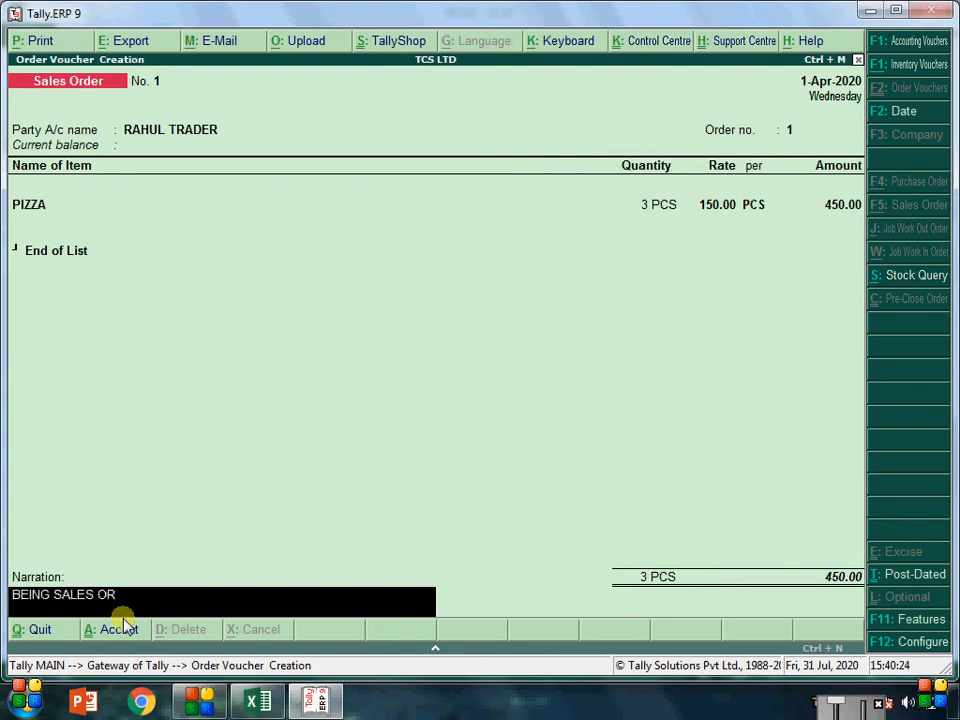
pyautogui.write('DER TO THE RA')
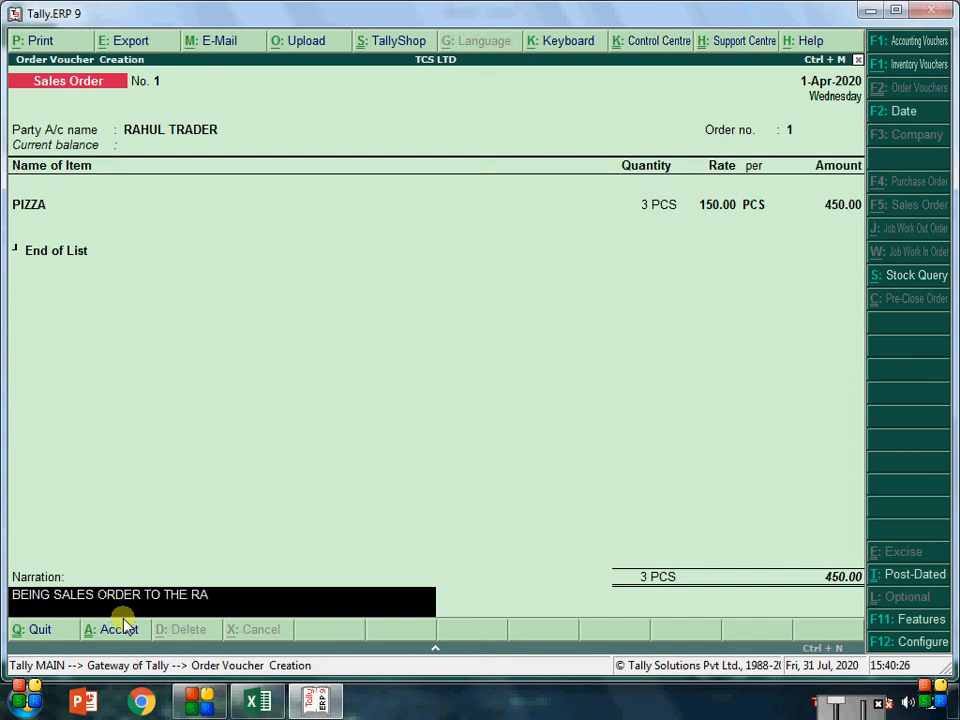
pyautogui.write('HUL TRADER RS')
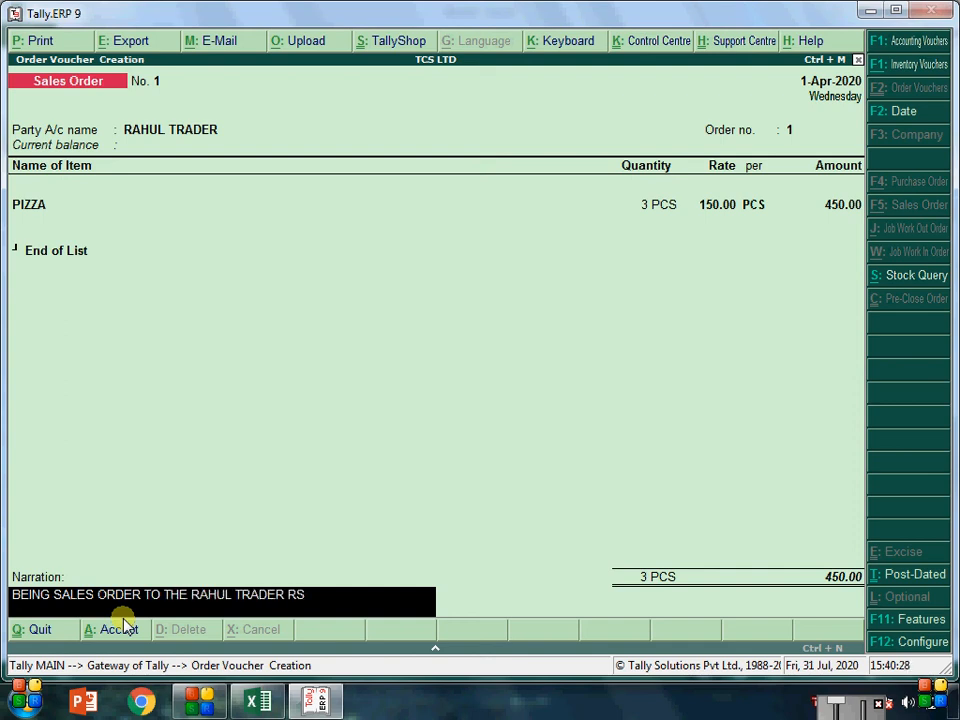
pyautogui.write(' 450/-')
pyautogui.press('Return')
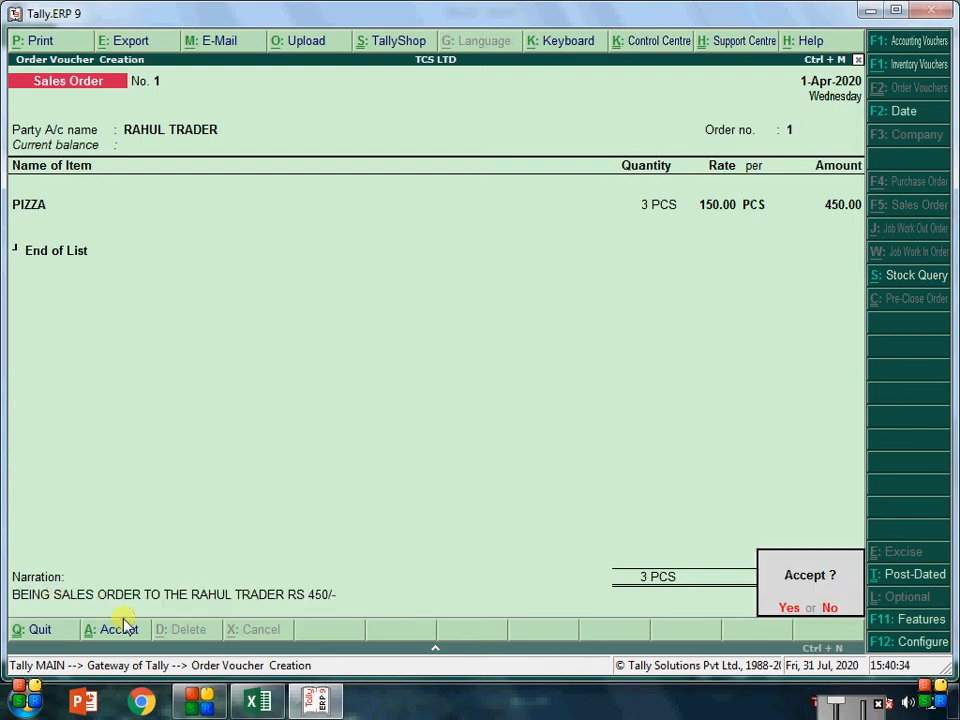
pyautogui.press('Return')
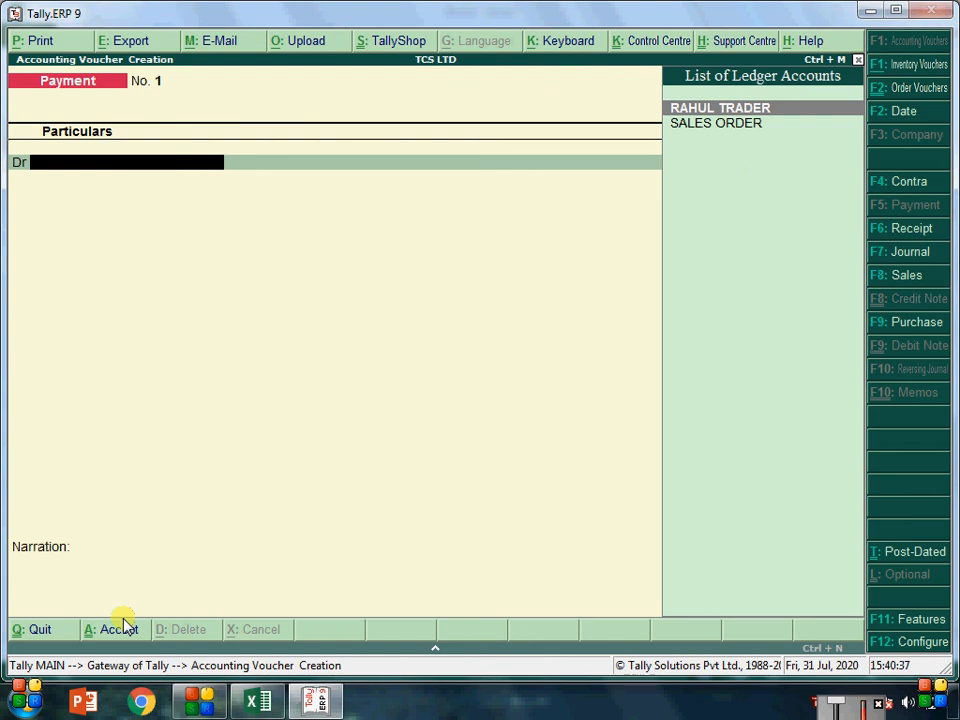
# Step: Switch to the Excel workbook Book1 to check the voucher shortcut notes for the delivery note
pyautogui.click(258, 701)
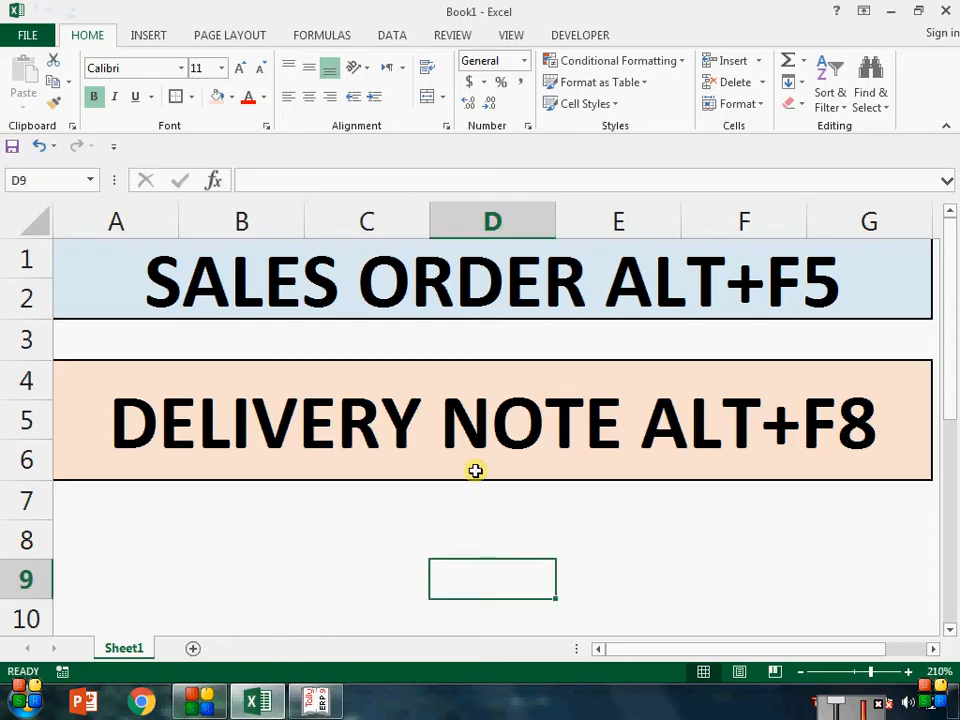
# Step: Switch to Tally.ERP 9 and start a delivery note with reference number SALES/ET/001 for the party RAHUL TRADER
pyautogui.click(315, 701)
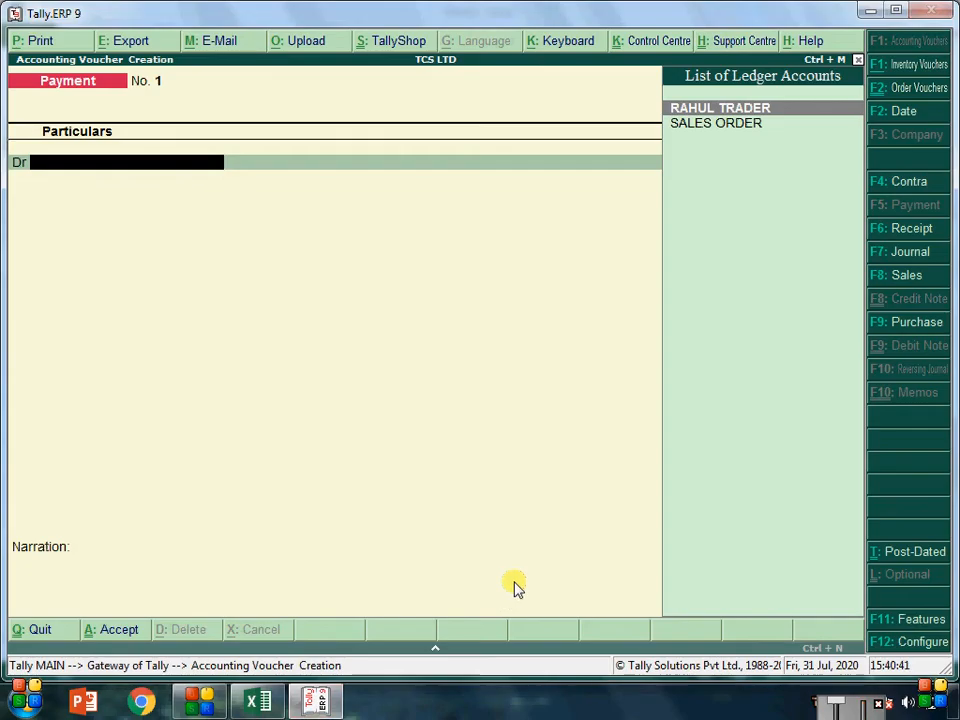
pyautogui.hotkey('alt', 'F8')
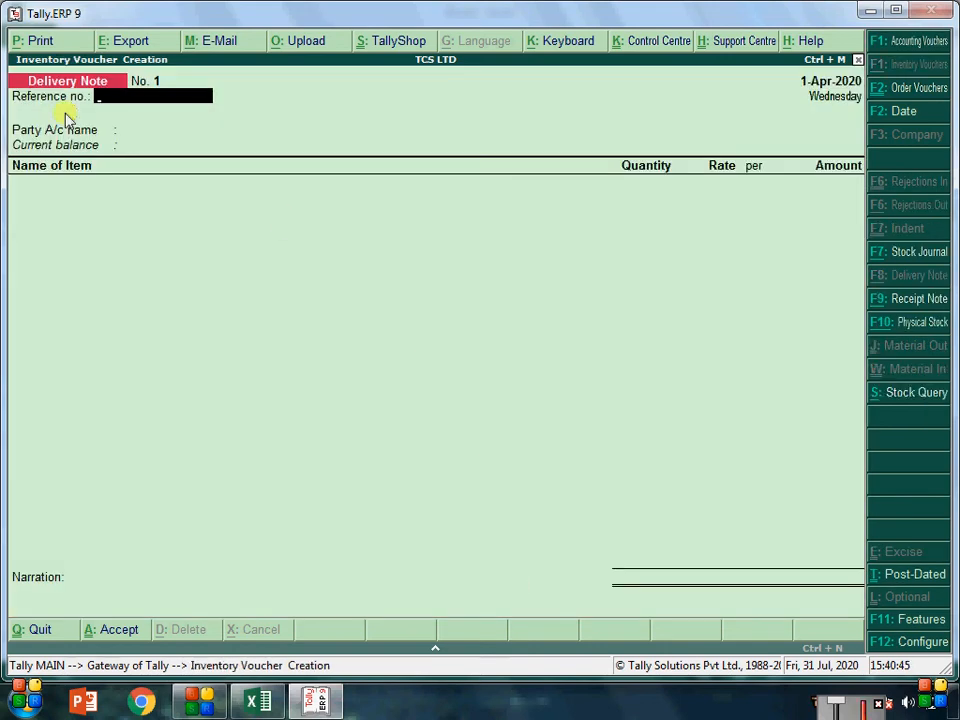
pyautogui.write('SALES/ET/001')
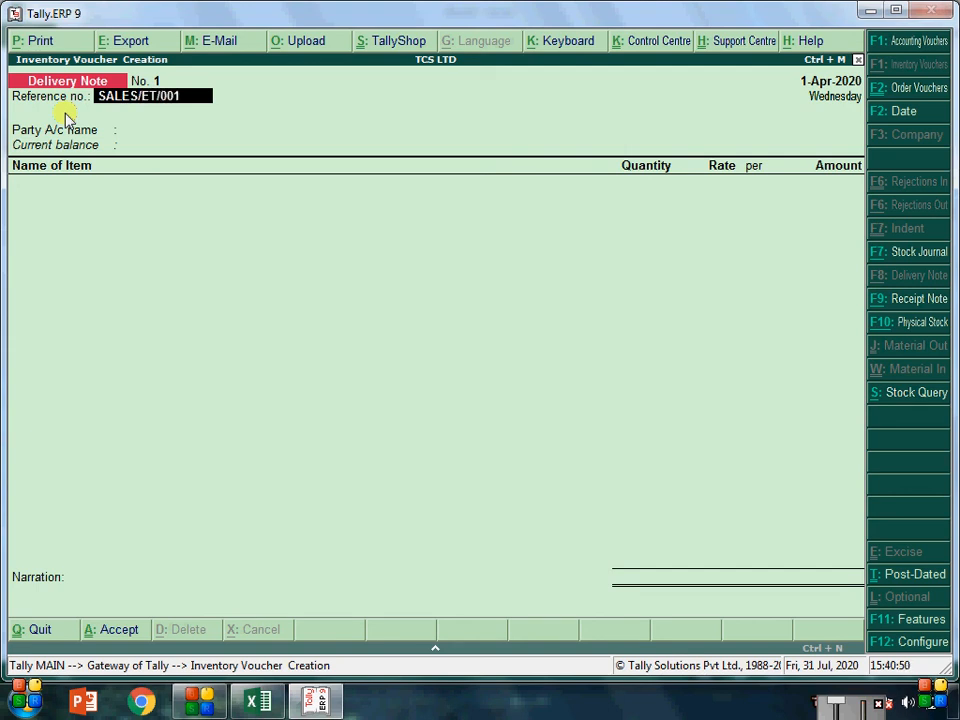
pyautogui.press('Return')
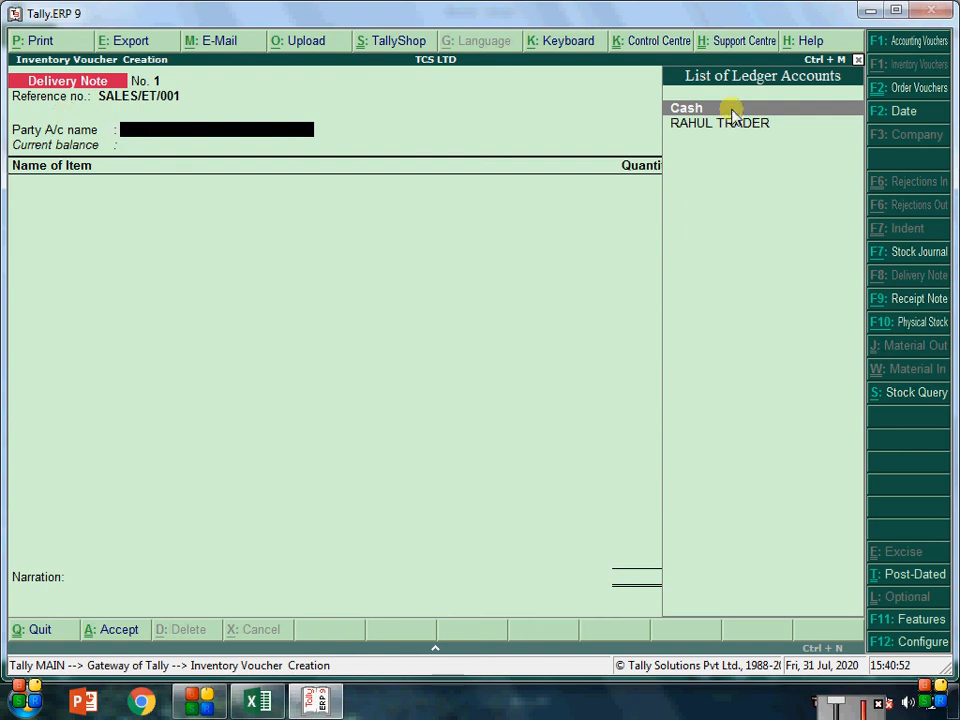
pyautogui.press('Down')
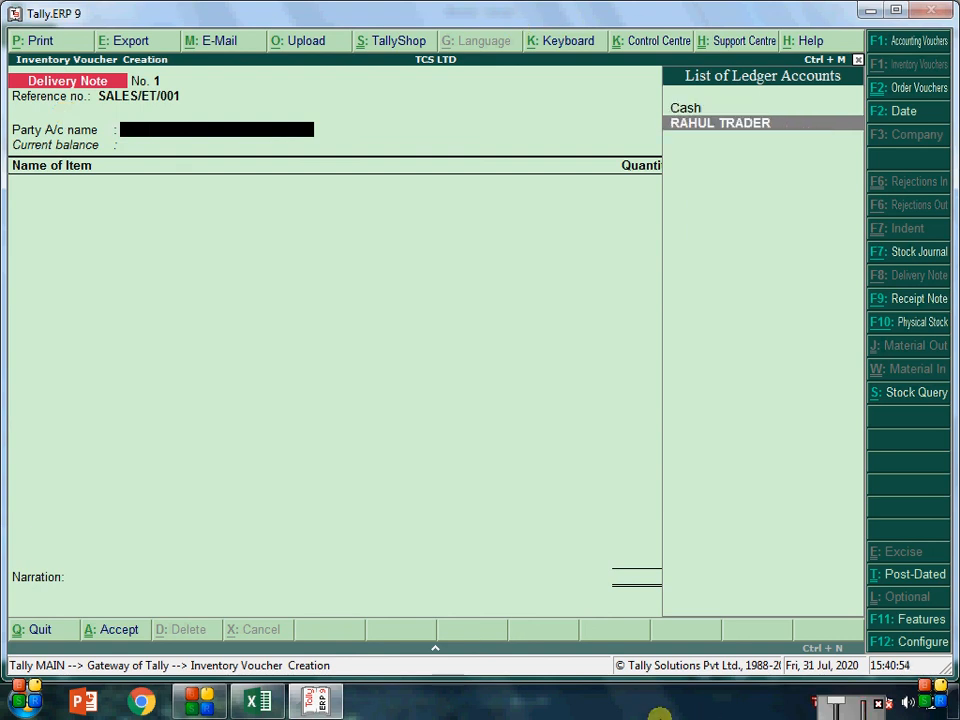
pyautogui.press('Return')
# Step: Link sales order 1 to the delivery note, accept the carried-over despatch and buyer details, and open the PIZZA item allocation
pyautogui.press('Down')
pyautogui.press('Down')
pyautogui.press('Down')
pyautogui.press('Return')
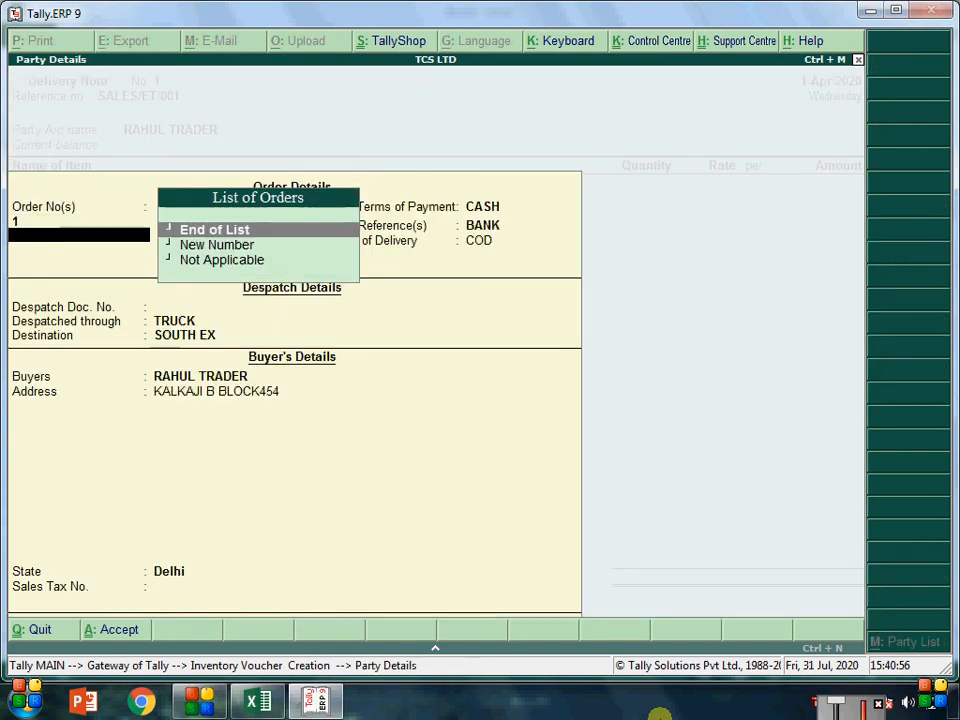
pyautogui.press('Return')
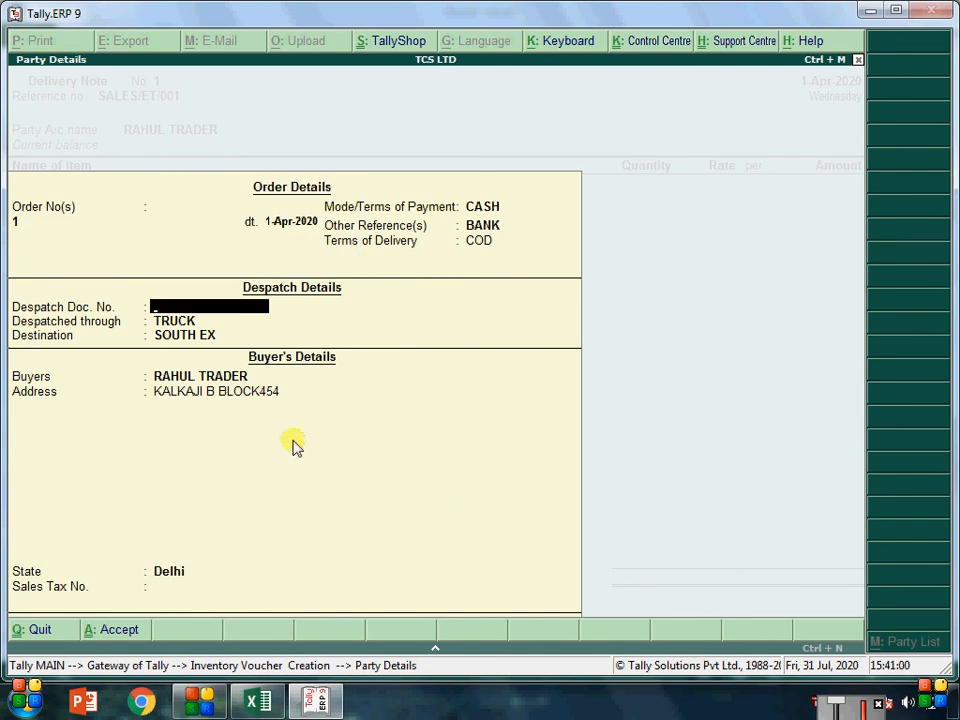
pyautogui.press('Return')
pyautogui.press('Return')
pyautogui.press('Return')
pyautogui.press('Return')
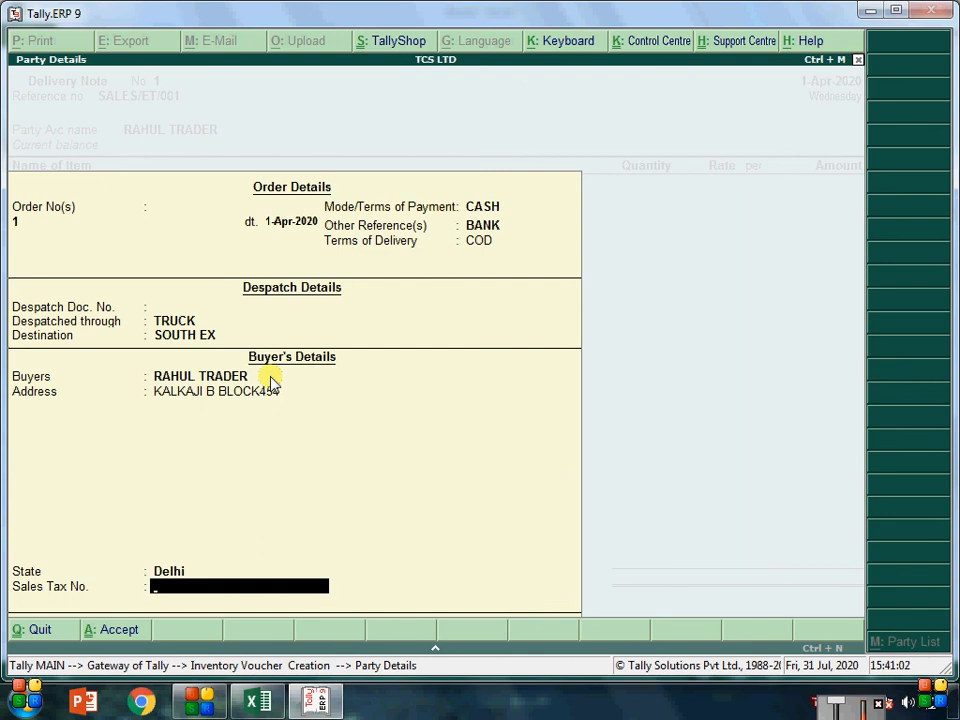
pyautogui.press('Return')
pyautogui.press('Return')
pyautogui.press('Return')
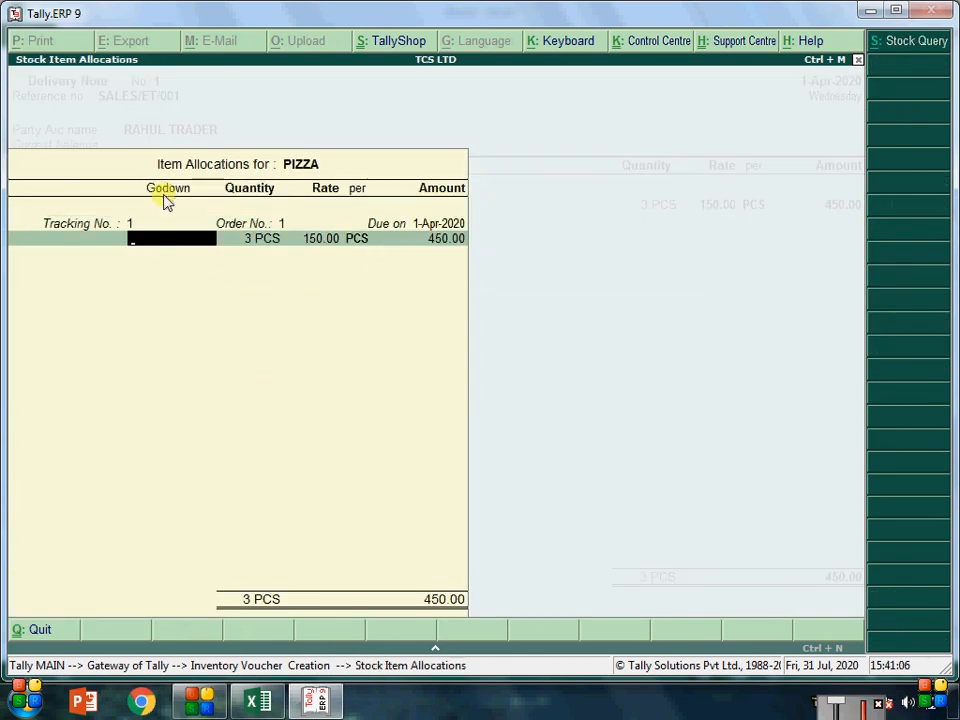
# Step: Create a godown named SOUTH EX under Primary with its address filled in, from the PIZZA allocation
pyautogui.hotkey('alt', 'c')
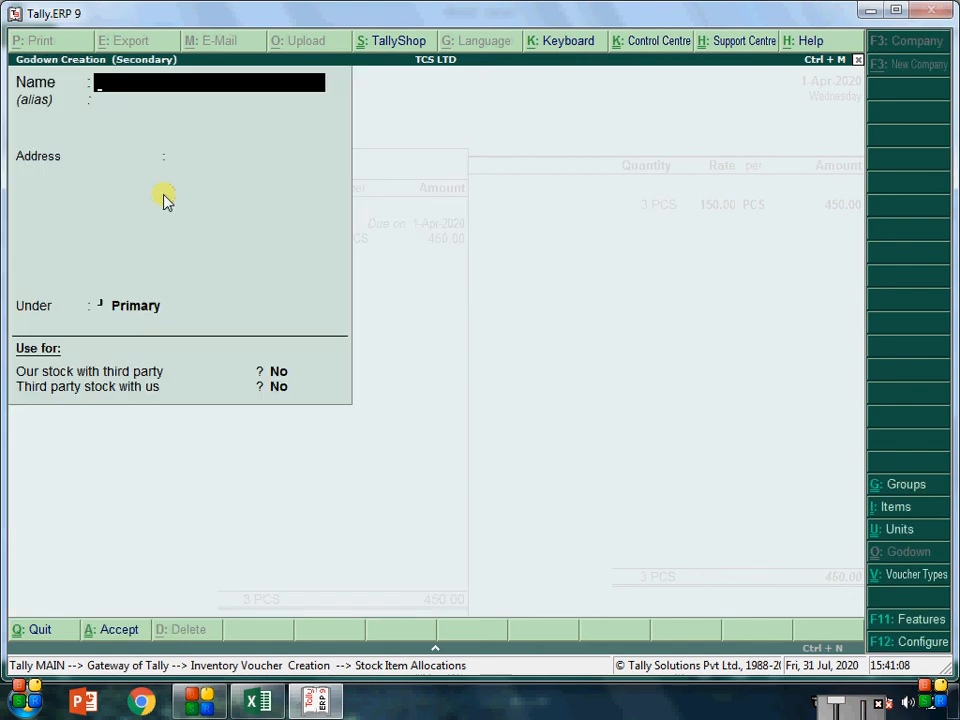
pyautogui.write('SOUT')
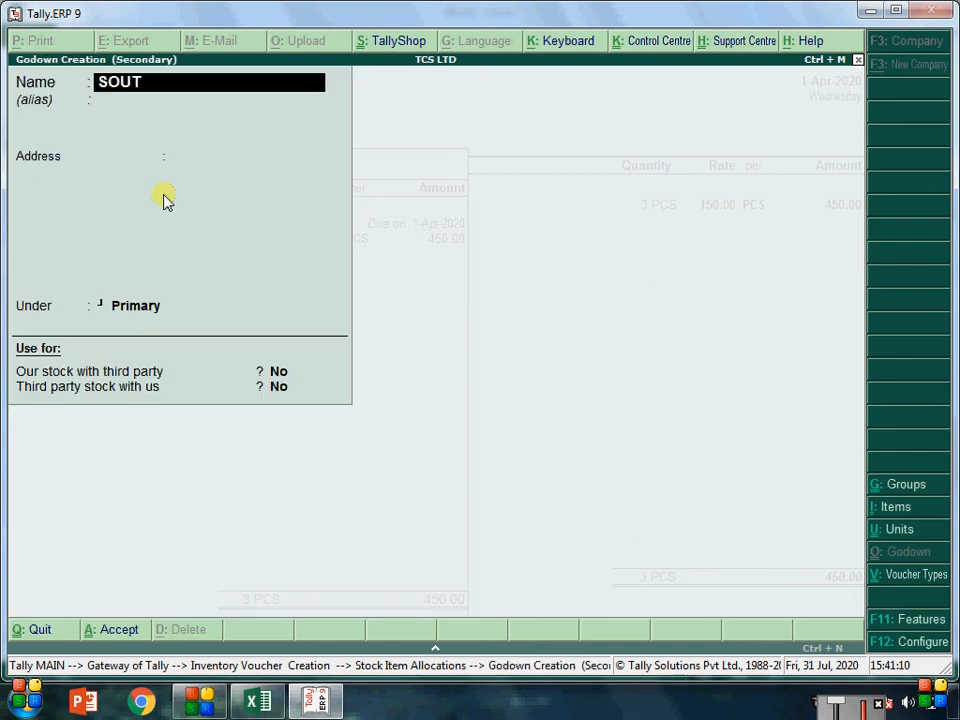
pyautogui.write('H EX')
pyautogui.press('Return')
pyautogui.write('P')
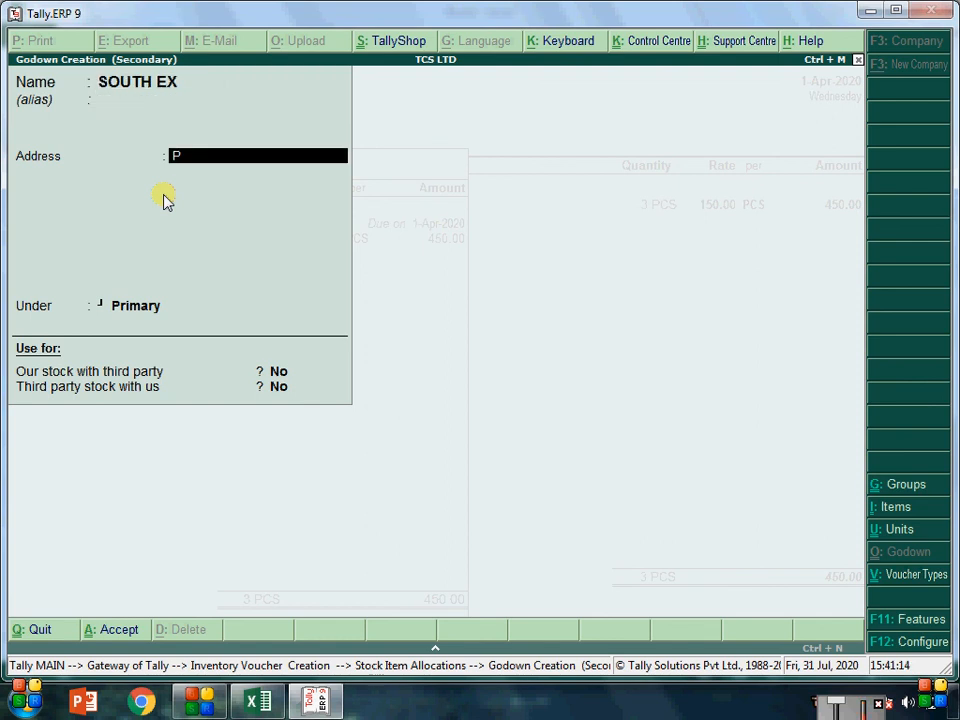
pyautogui.write('ART2')
pyautogui.press('Return')
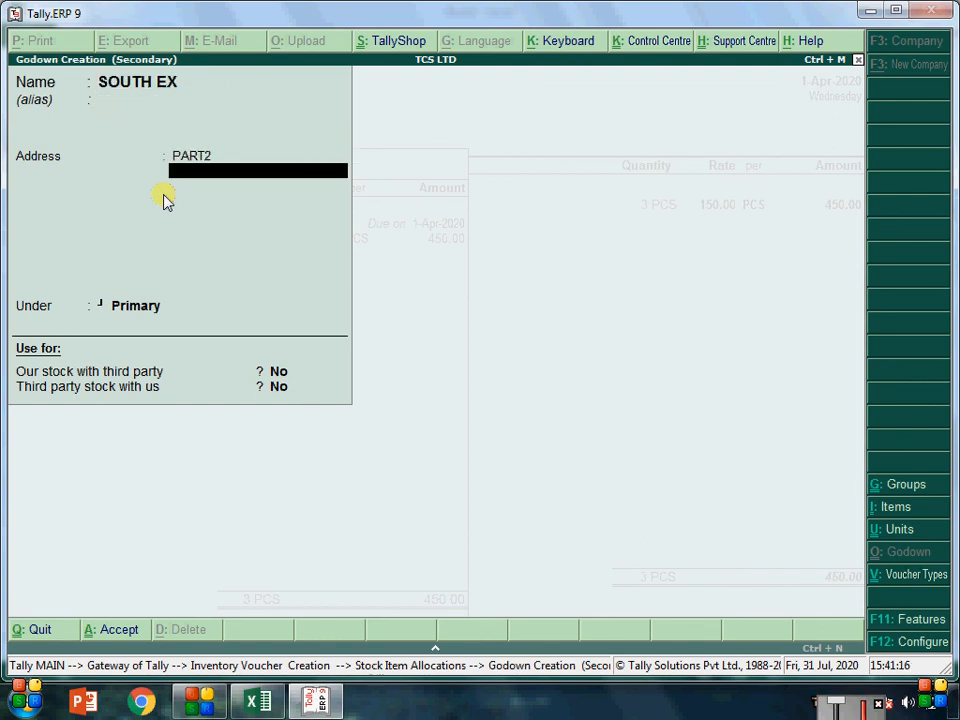
pyautogui.press('Return')
pyautogui.press('Return')
pyautogui.press('Return')
pyautogui.press('Return')
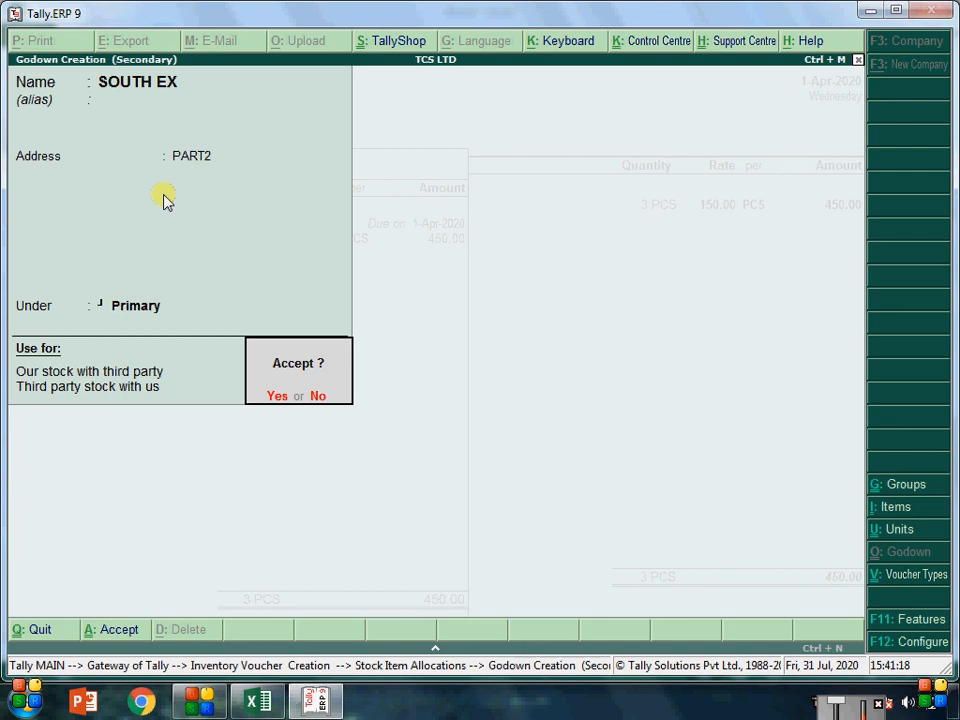
pyautogui.press('Return')
# Step: Accept the PIZZA allocation of 3 PCS at 150 per PCS from godown SOUTH EX
pyautogui.press('Return')
pyautogui.press('Return')
pyautogui.press('Return')
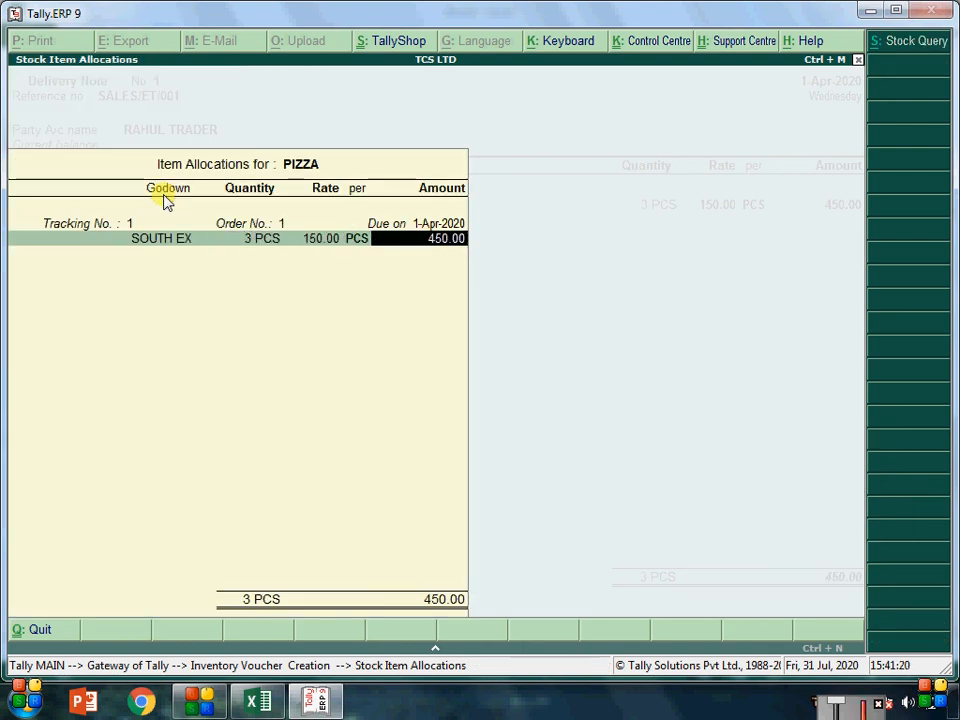
pyautogui.press('Return')
pyautogui.press('Return')
pyautogui.press('Return')
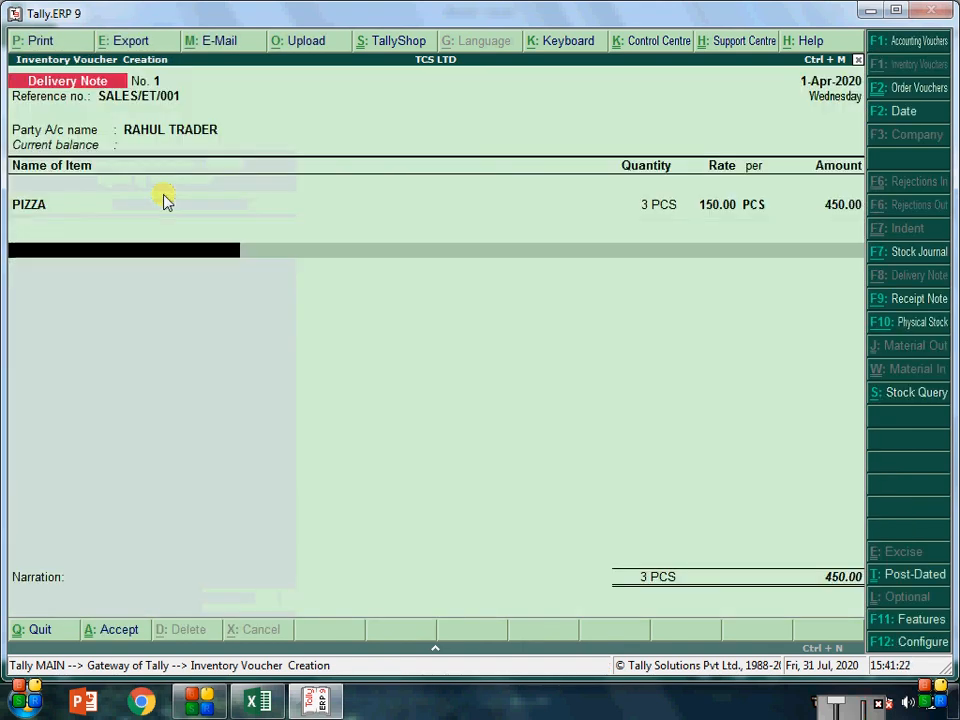
# Step: End the item list, enter the narration "BEING DELIVERY NOTE PAID TO RAHUL TRADER RS 450/-" and save the delivery note
pyautogui.press('Return')
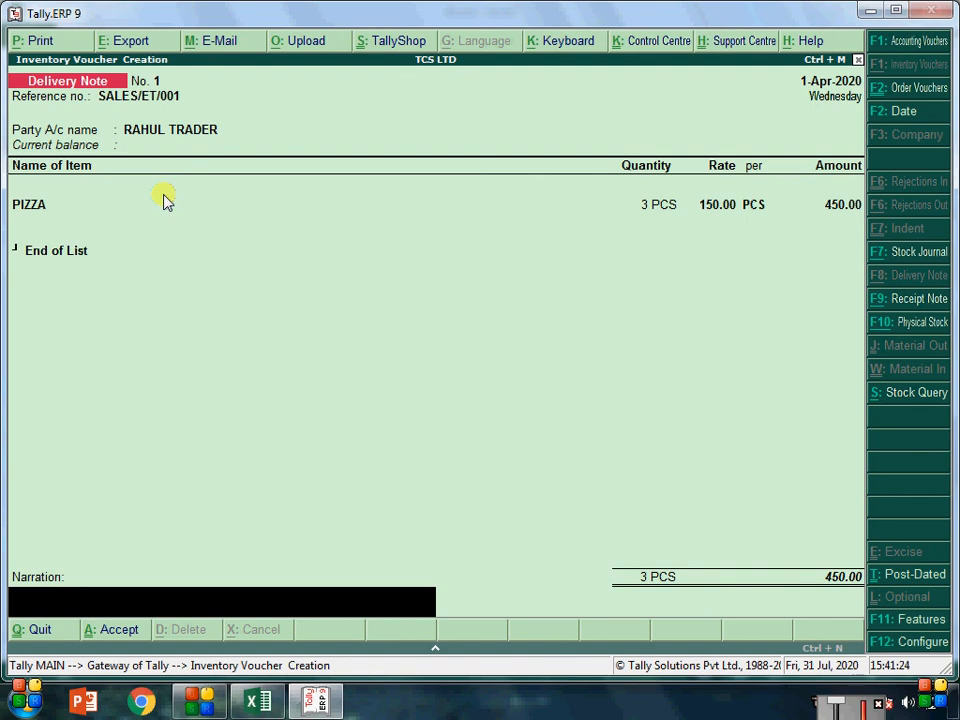
pyautogui.write('BEING SALES')
pyautogui.press('BackSpace')
pyautogui.press('BackSpace')
pyautogui.press('BackSpace')
pyautogui.press('BackSpace')
pyautogui.press('BackSpace')
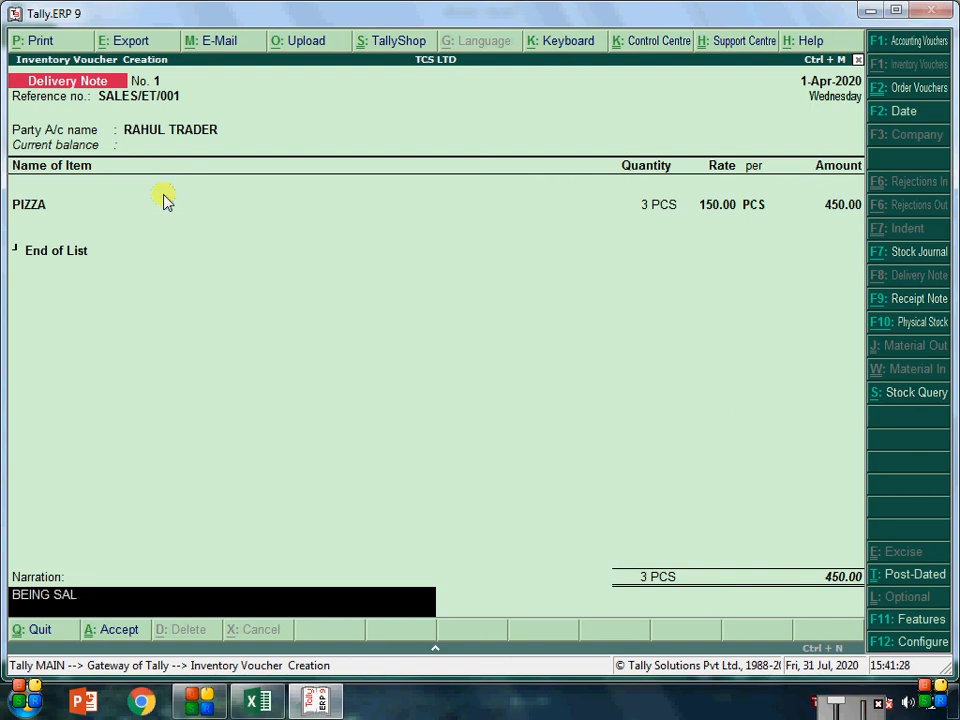
pyautogui.write('DELIVERY NOTE')
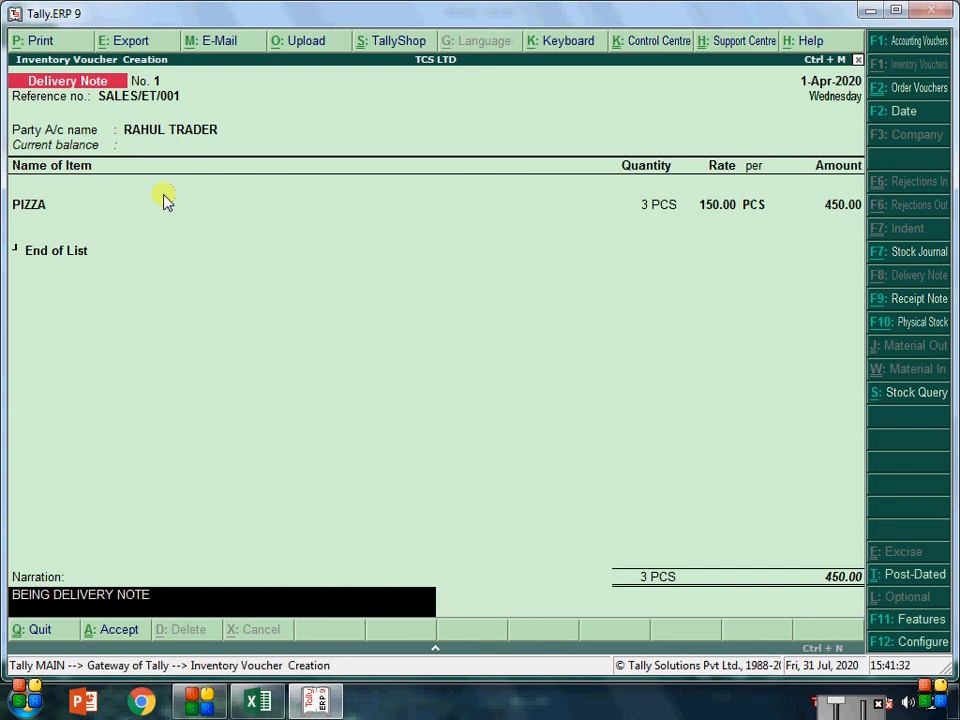
pyautogui.write(' PAID TO RAHUL TRAD')
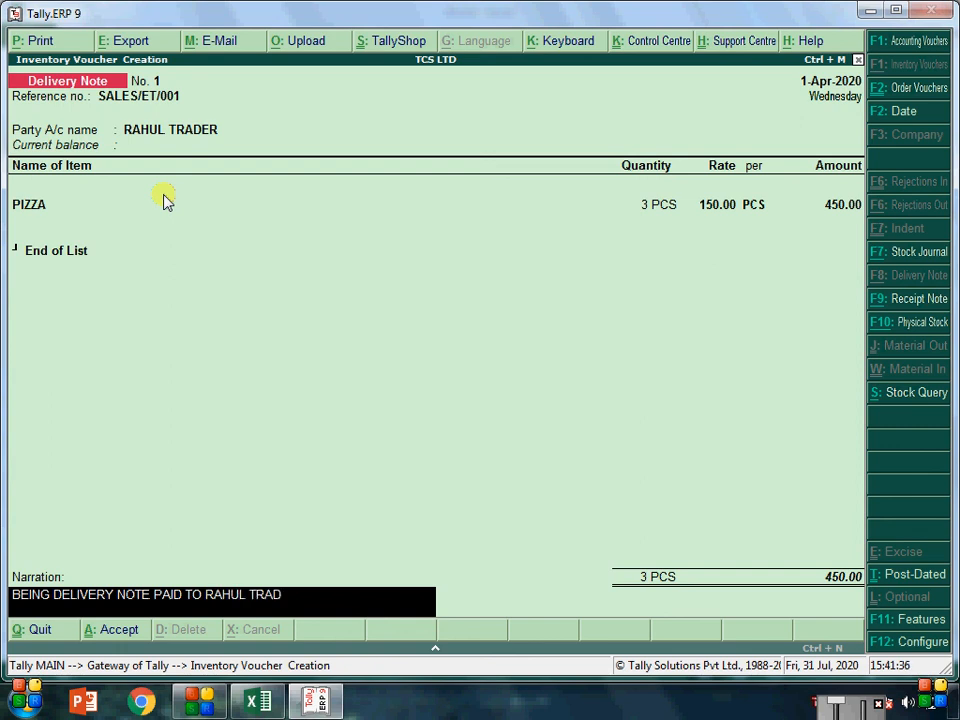
pyautogui.write('ER RS 450/-')
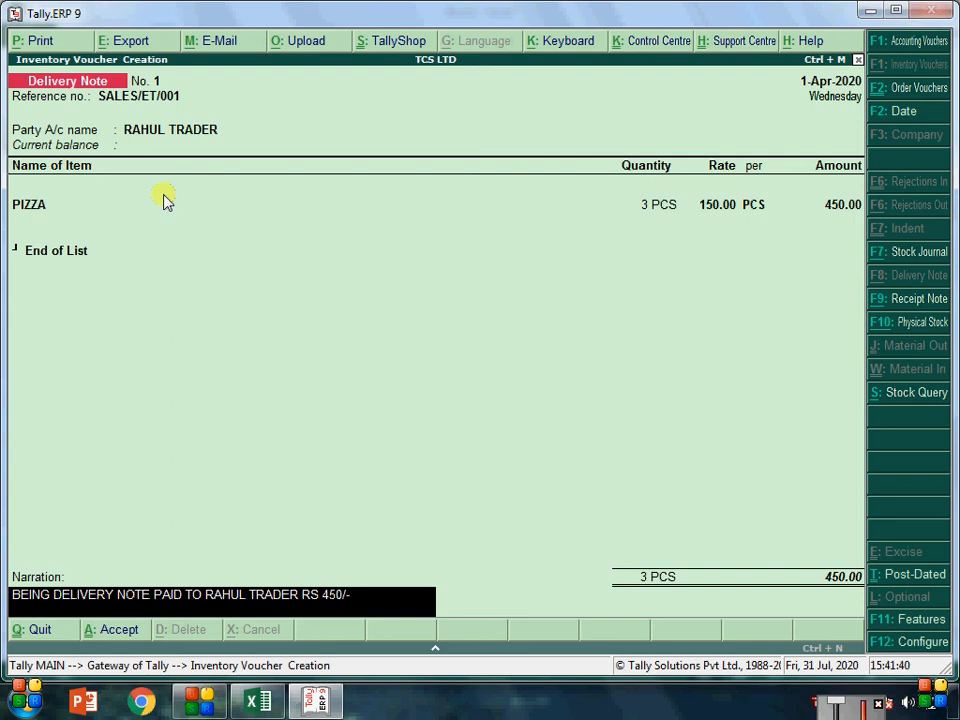
pyautogui.press('Return')
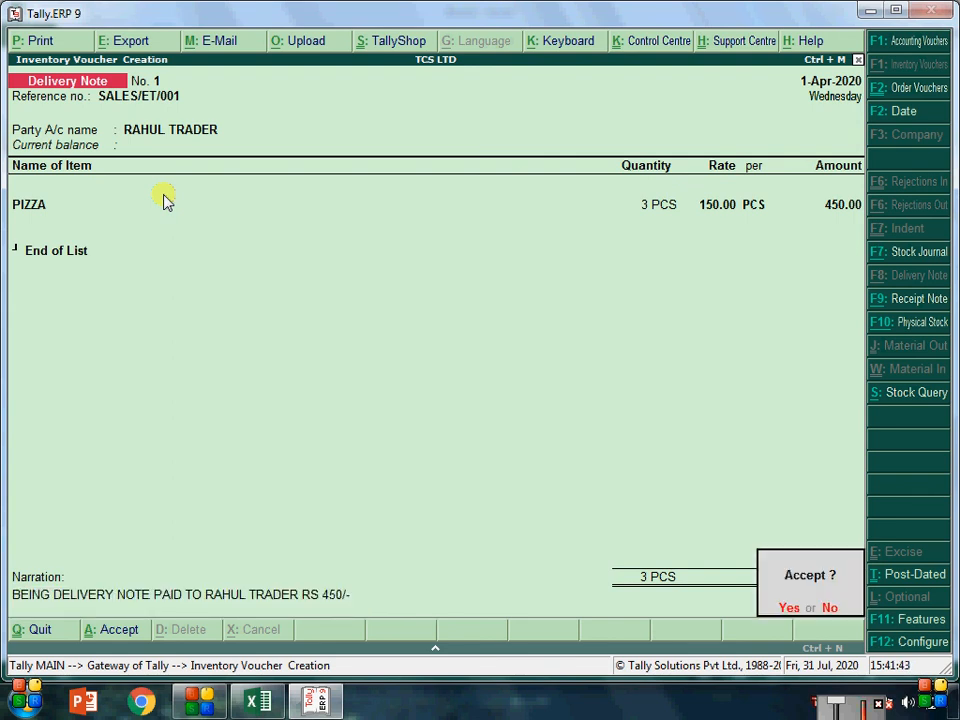
pyautogui.press('y')
# Step: Quit voucher entry and open the Day Book for TCS LTD
pyautogui.press('F5')
pyautogui.press('Escape')
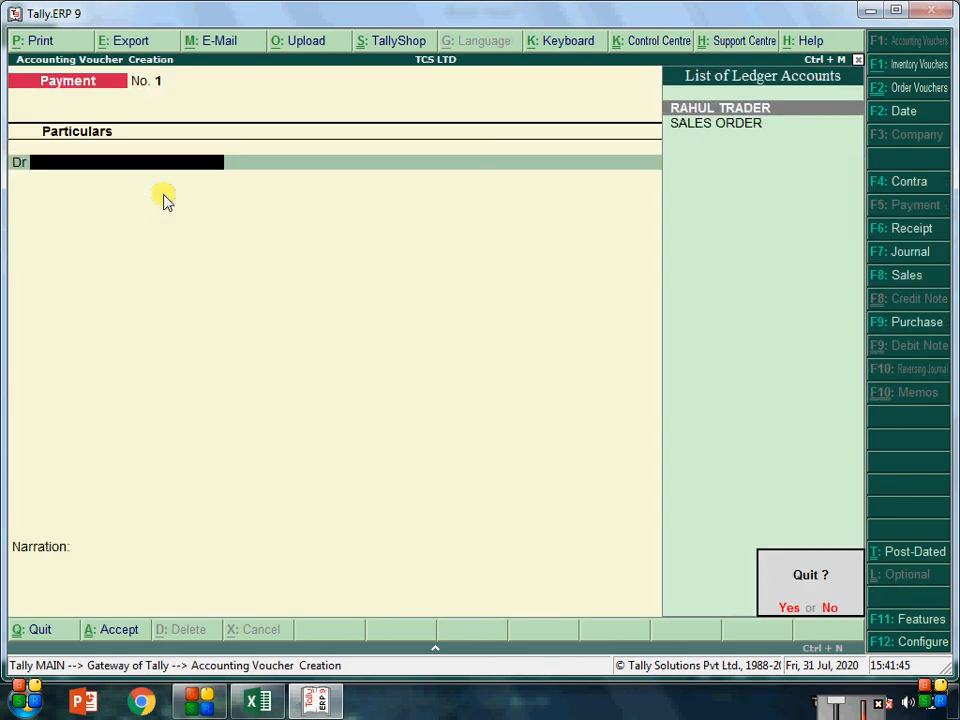
pyautogui.press('y')
pyautogui.press('Up')
pyautogui.press('Up')
pyautogui.press('Up')
pyautogui.press('Up')
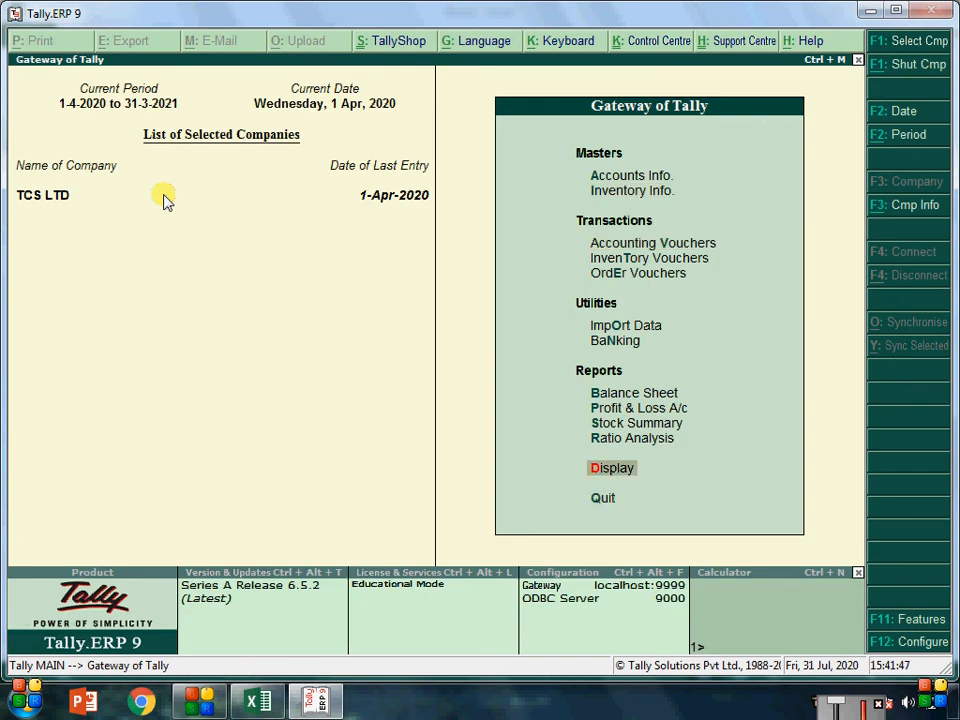
pyautogui.press('Return')
pyautogui.press('Down')
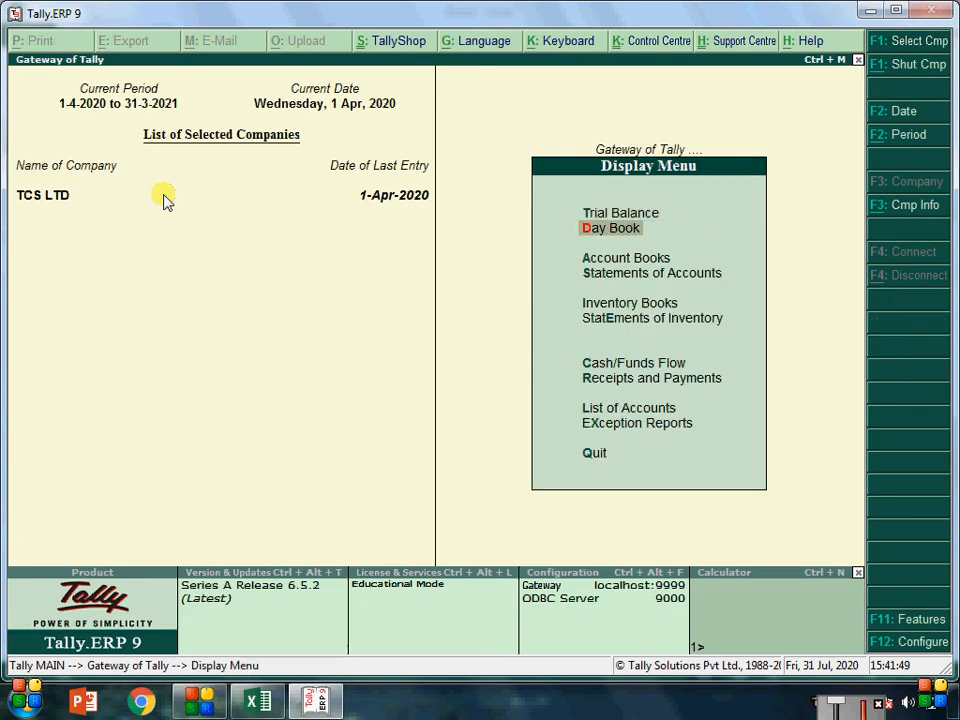
pyautogui.press('Return')
# Step: Open the RAHUL TRADER sales order, examine its zoomed print preview down to the total, and return to the Day Book
pyautogui.press('Down')
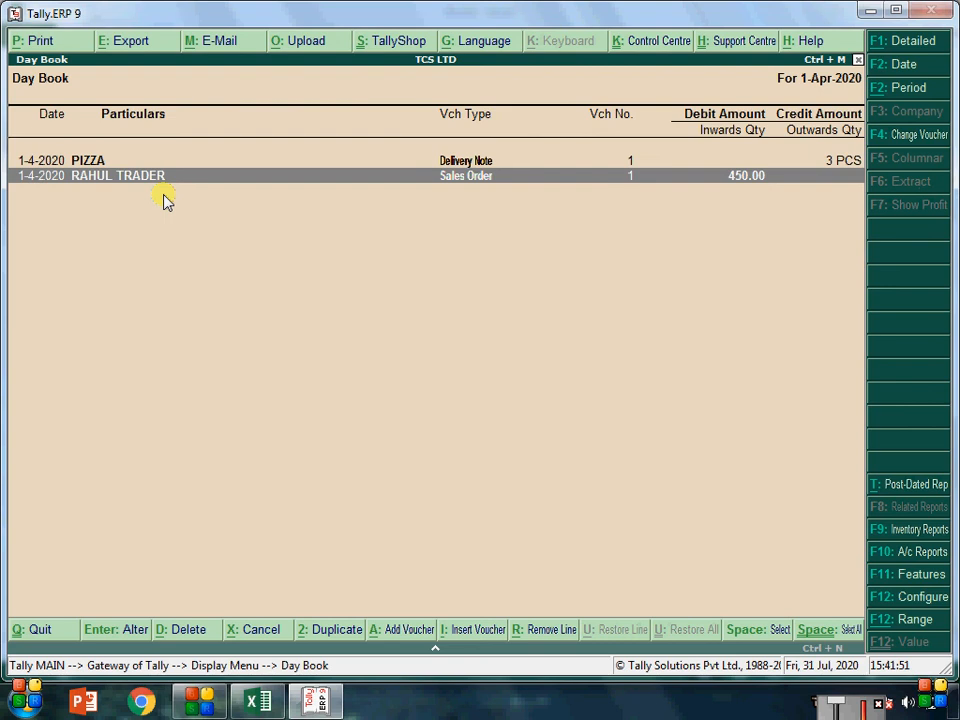
pyautogui.press('Return')
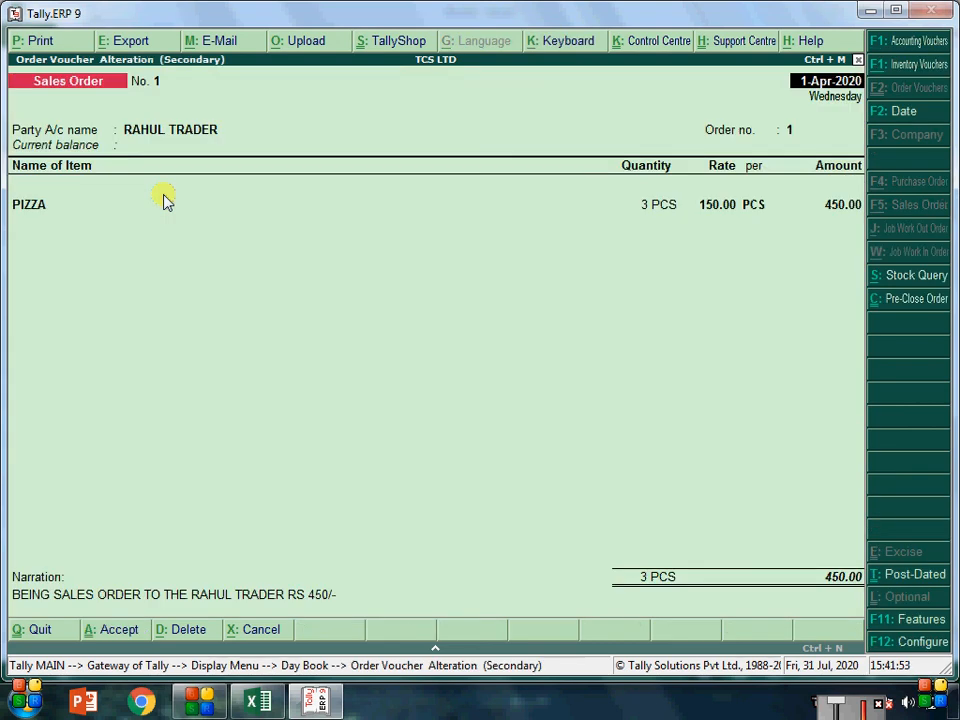
pyautogui.hotkey('alt', 'p')
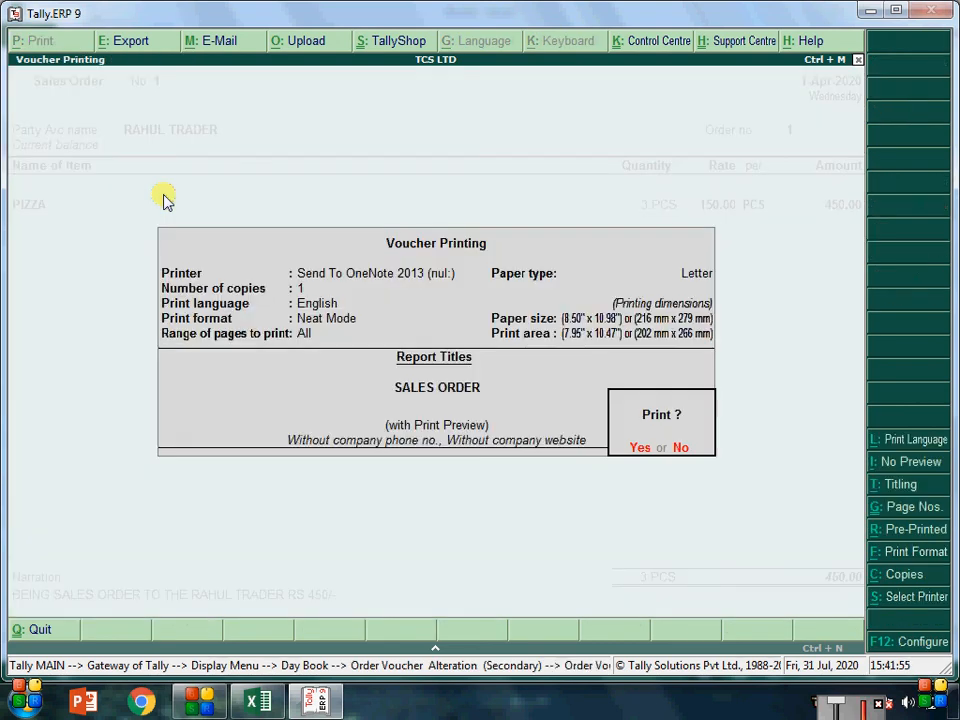
pyautogui.click(640, 448)
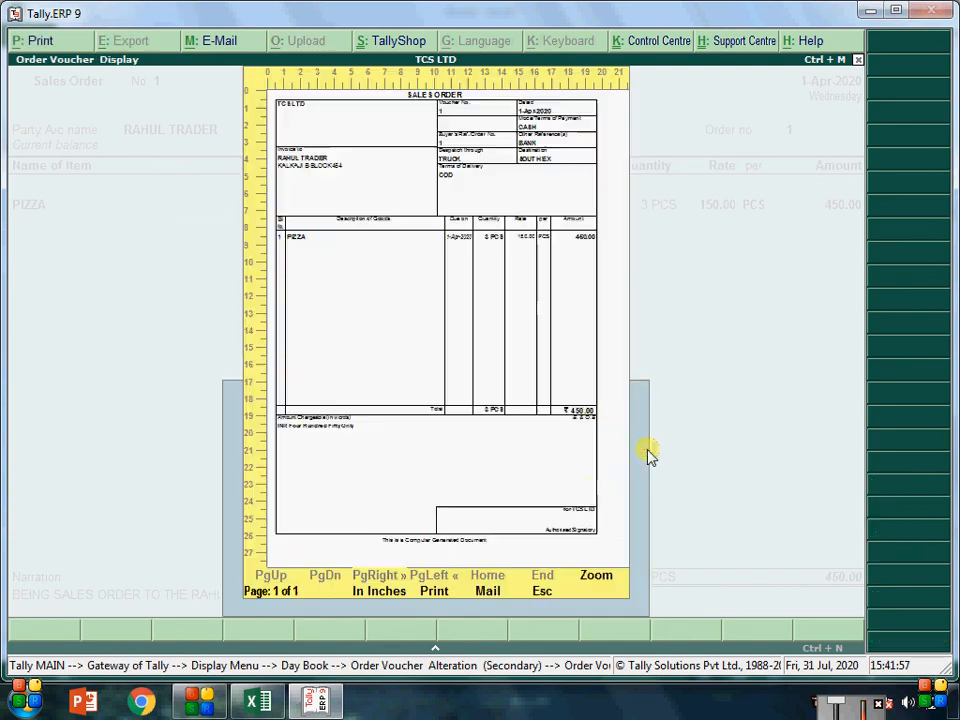
pyautogui.click(585, 564)
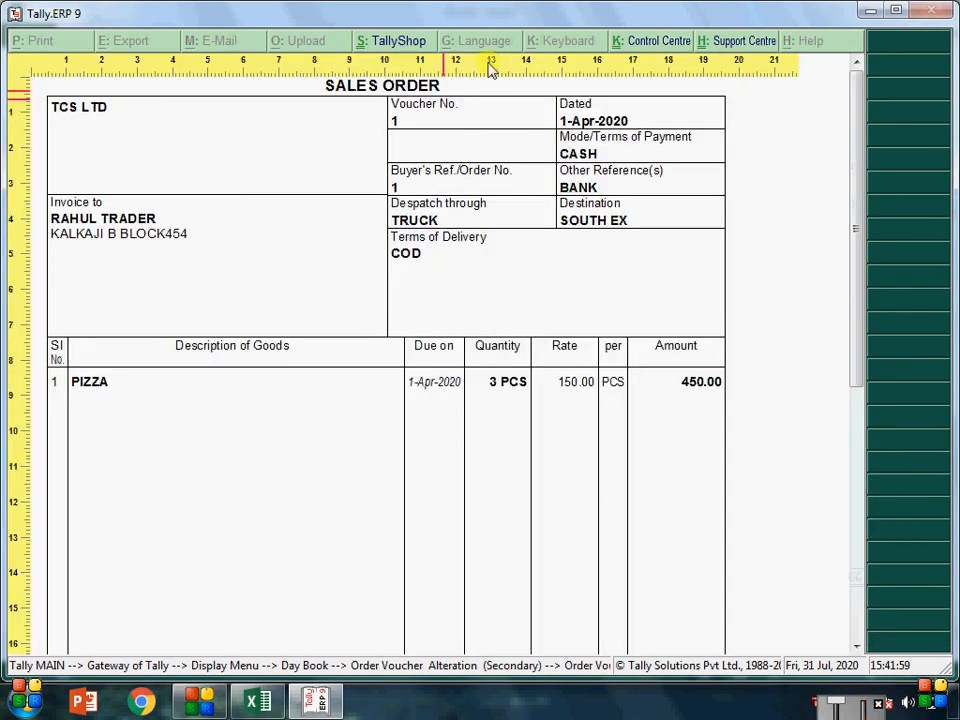
pyautogui.scroll(-7, 675, 333)
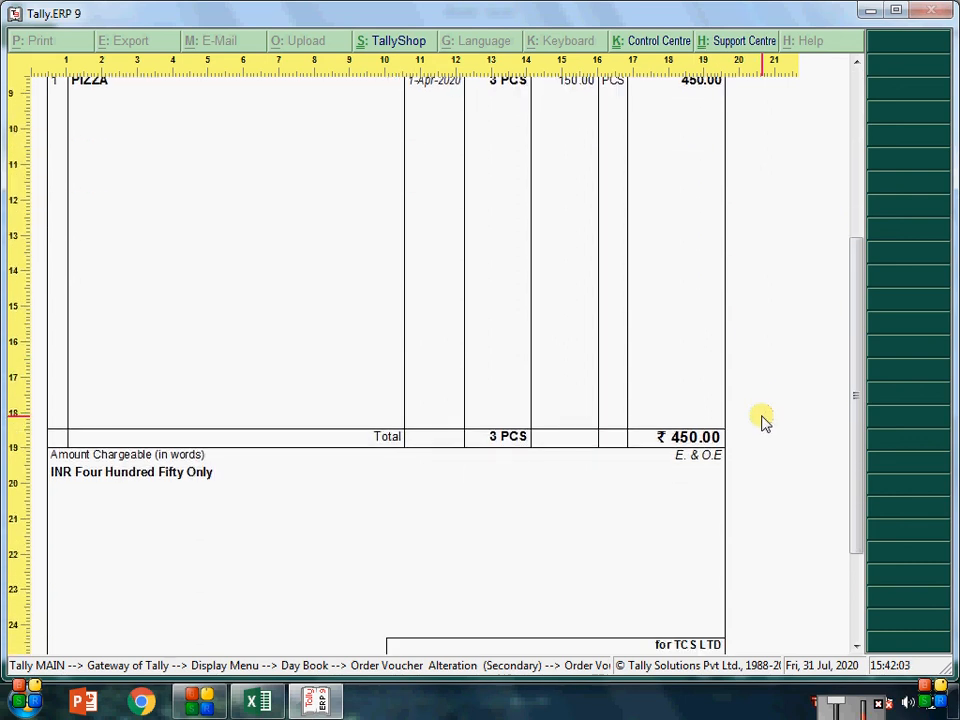
pyautogui.press('Escape')
pyautogui.press('Escape')
pyautogui.press('Escape')
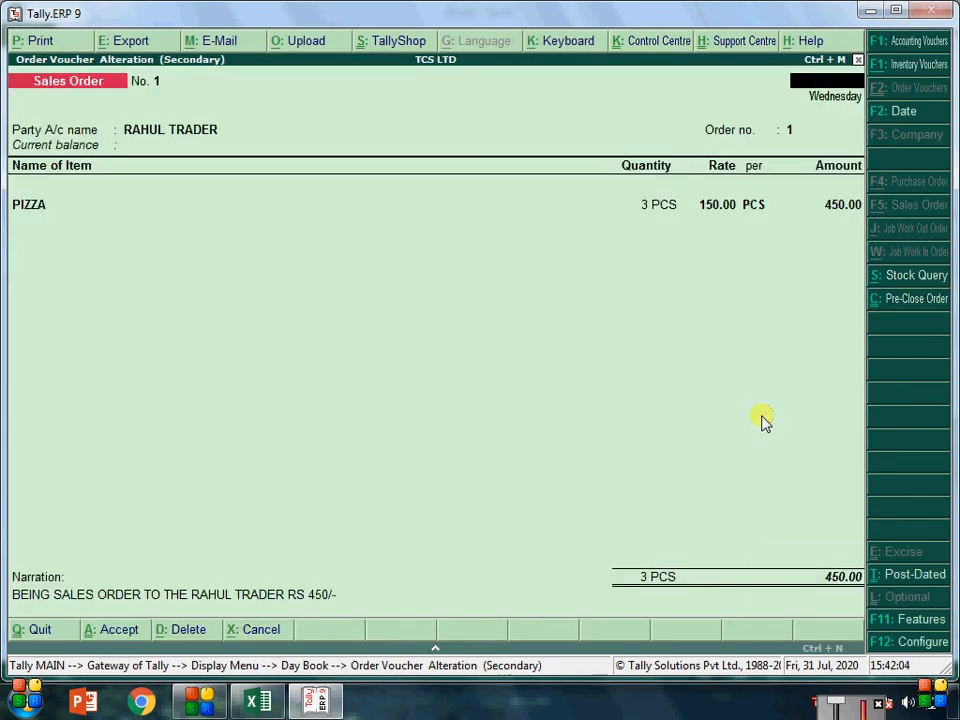
pyautogui.press('y')
# Step: Open the PIZZA delivery note, examine its zoomed print preview, and switch to the Excel workbook Book1
pyautogui.press('Up')
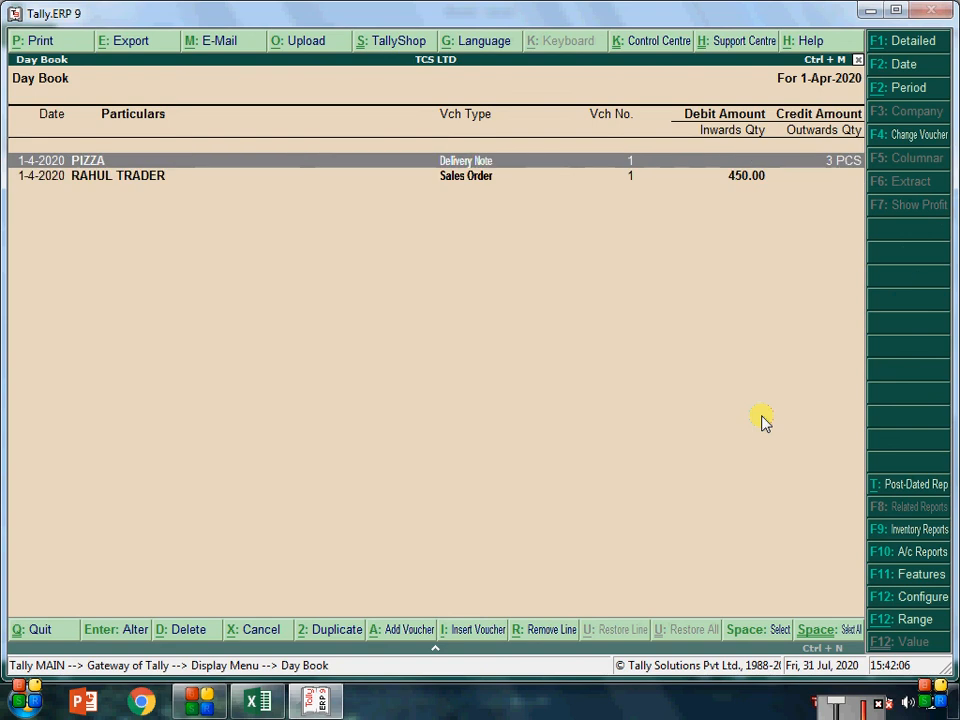
pyautogui.press('Return')
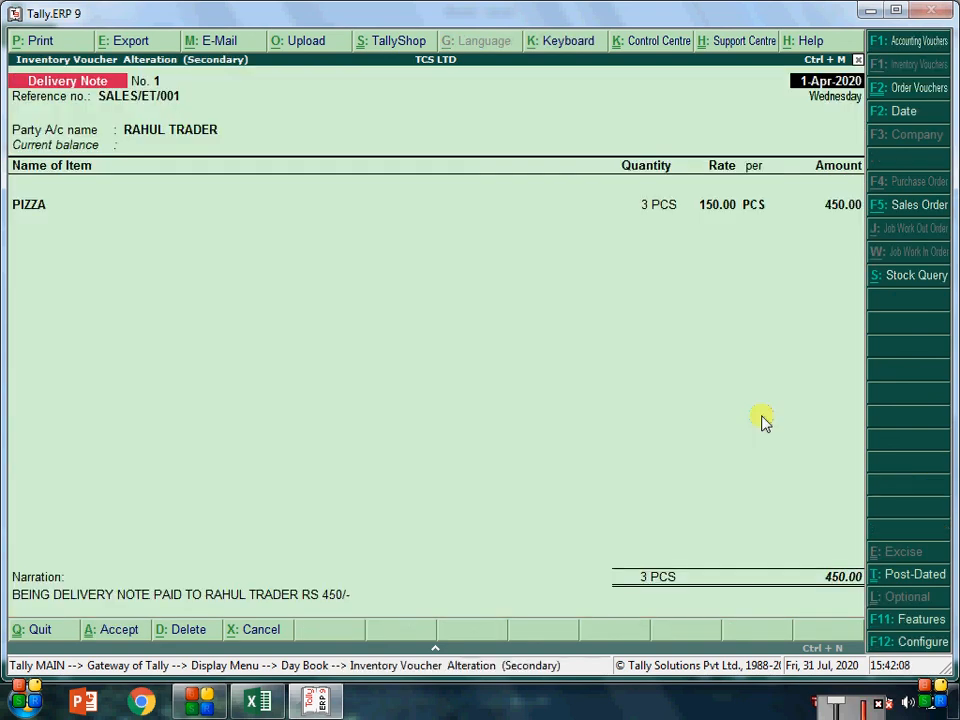
pyautogui.hotkey('alt', 'p')
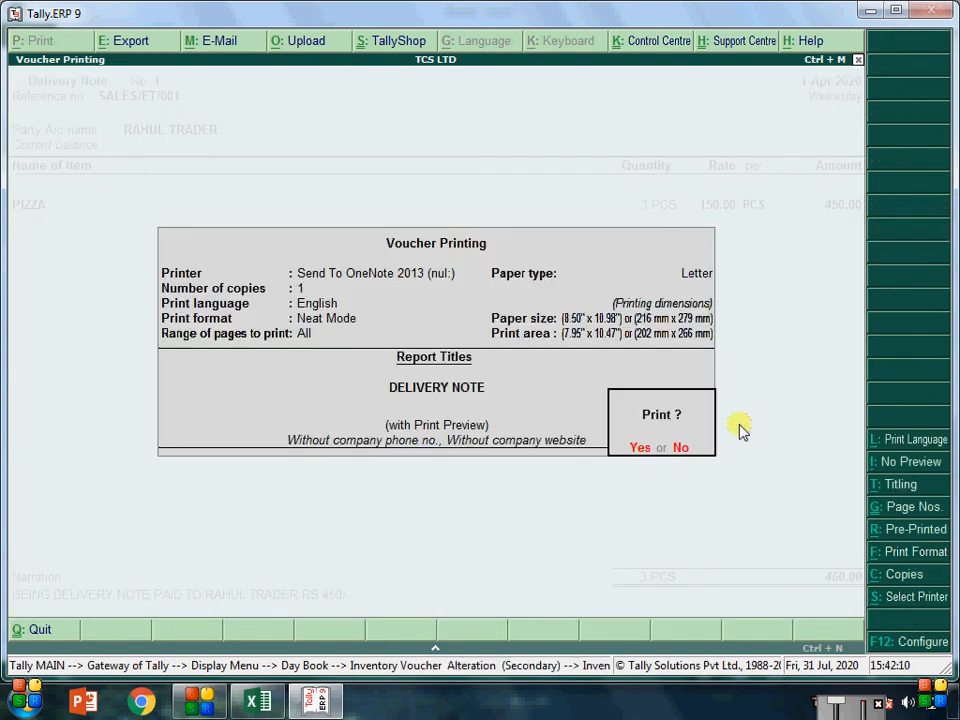
pyautogui.click(645, 450)
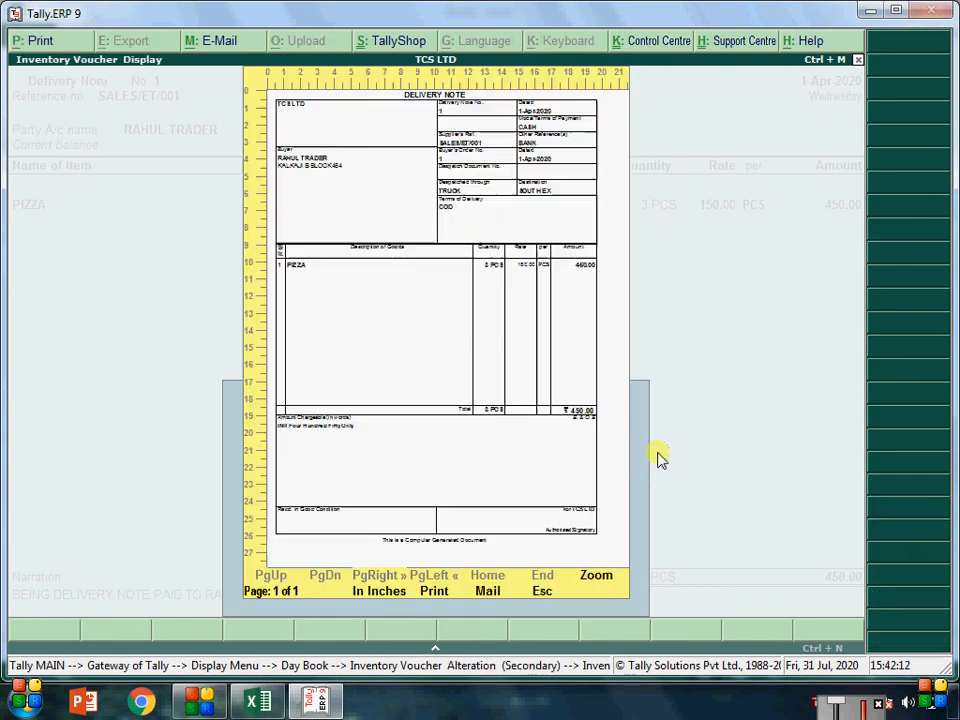
pyautogui.click(600, 578)
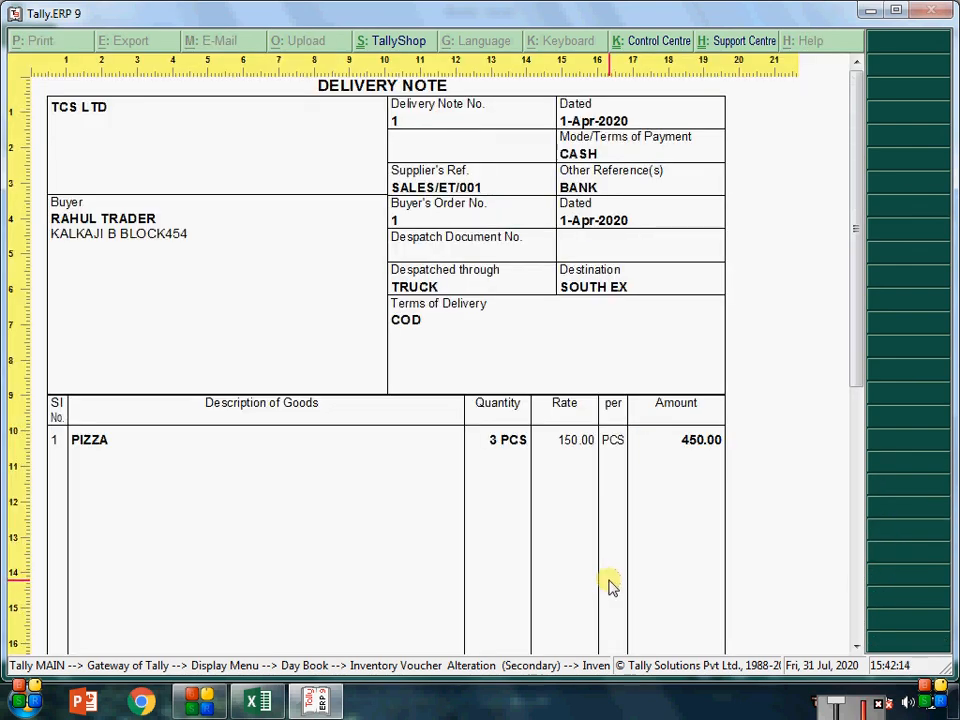
pyautogui.click(257, 701)
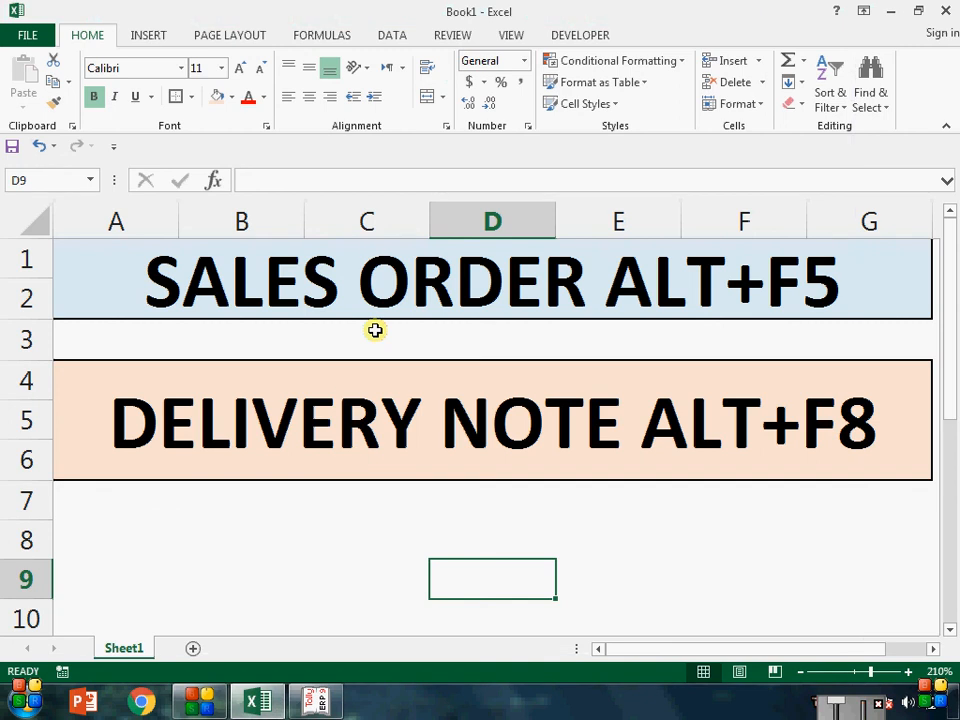